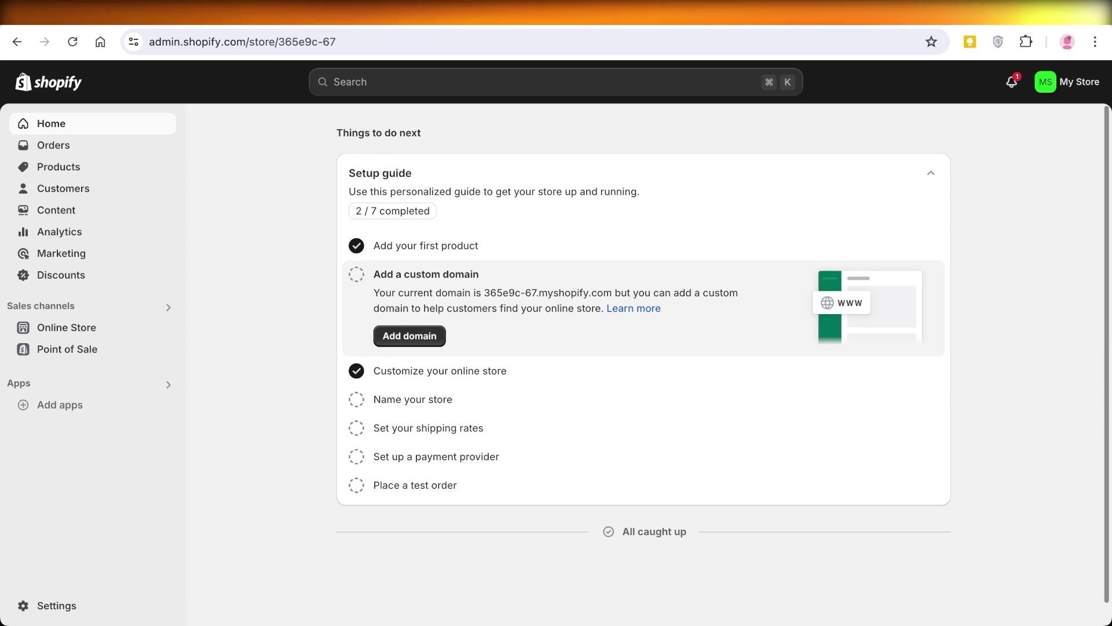
Try marking a new product as non-physical in its shipping settings, and discard the unsaved product
left_click(58, 166)
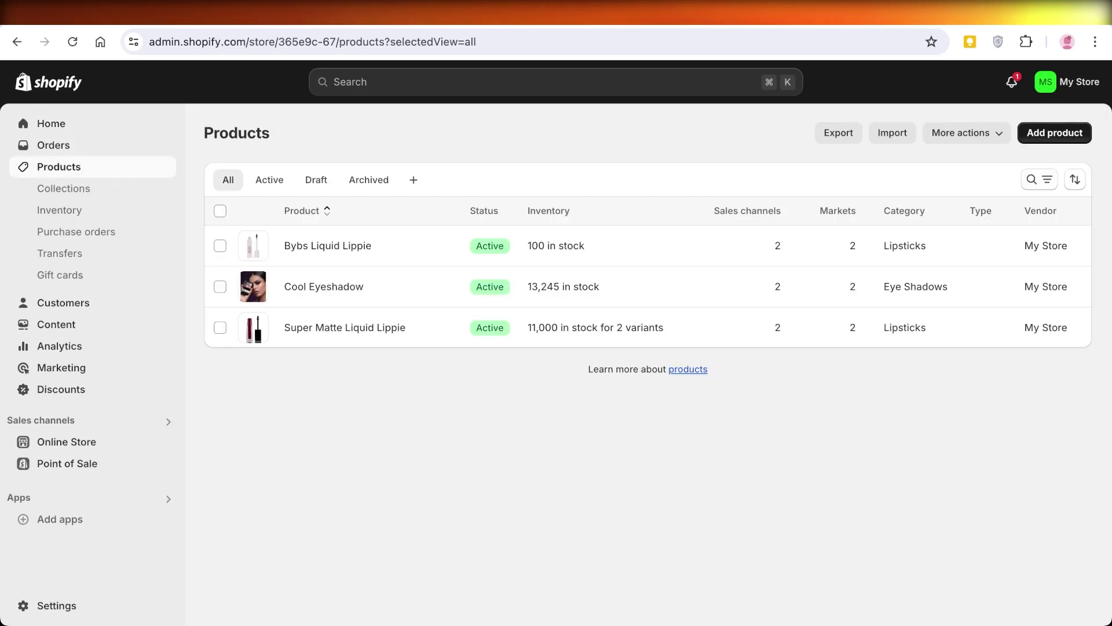
left_click(1054, 132)
scroll(643, 364, "down", 5)
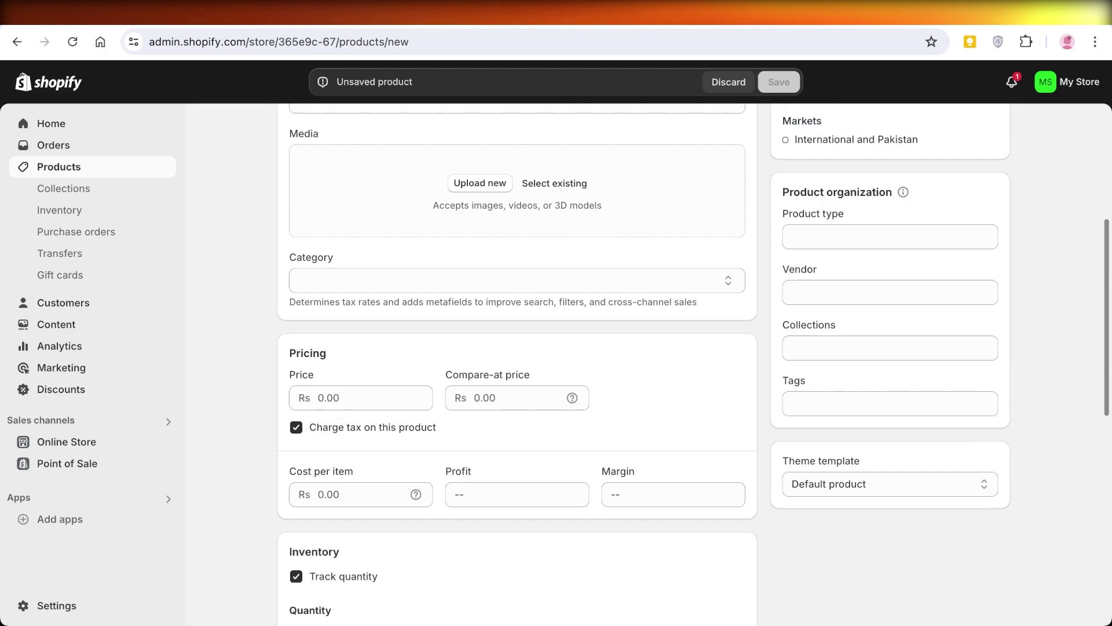
scroll(518, 365, "down", 8)
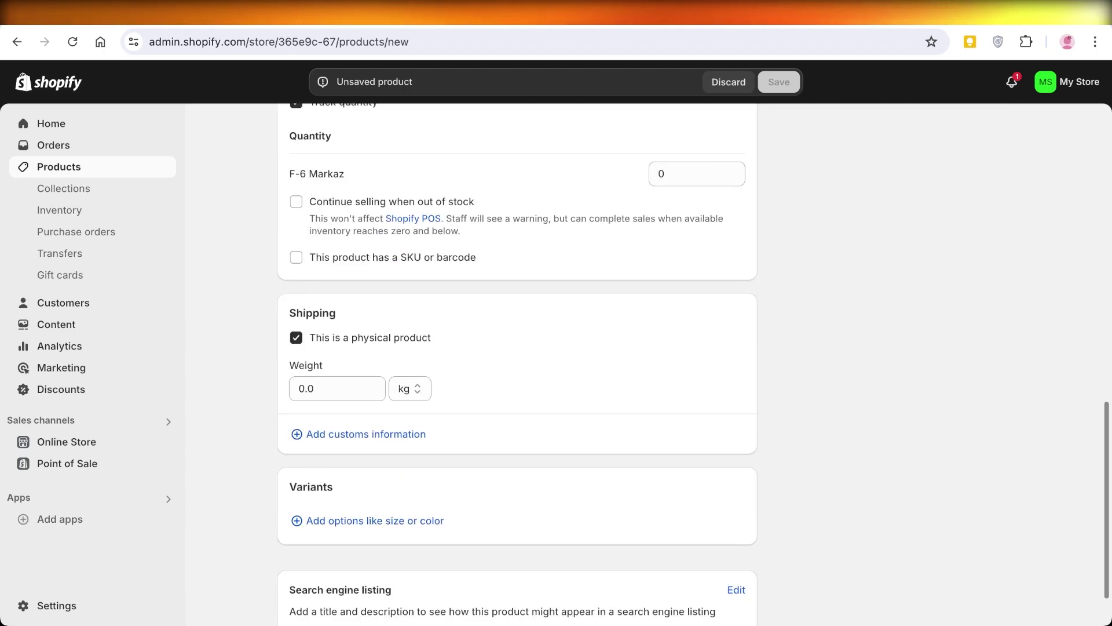
scroll(517, 365, "down", 1)
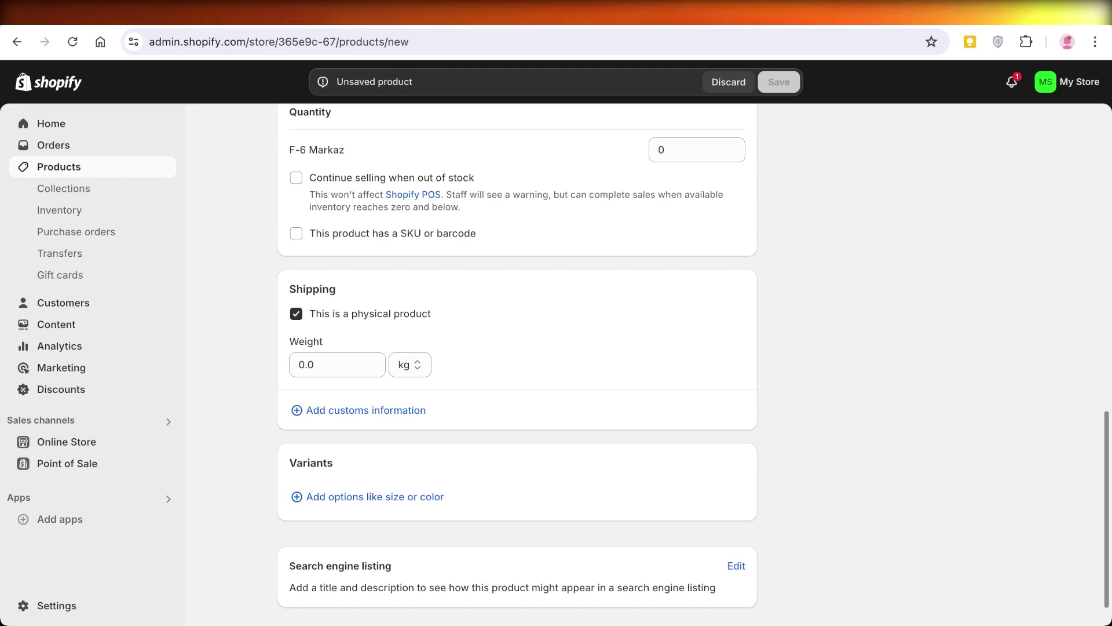
left_click(296, 313)
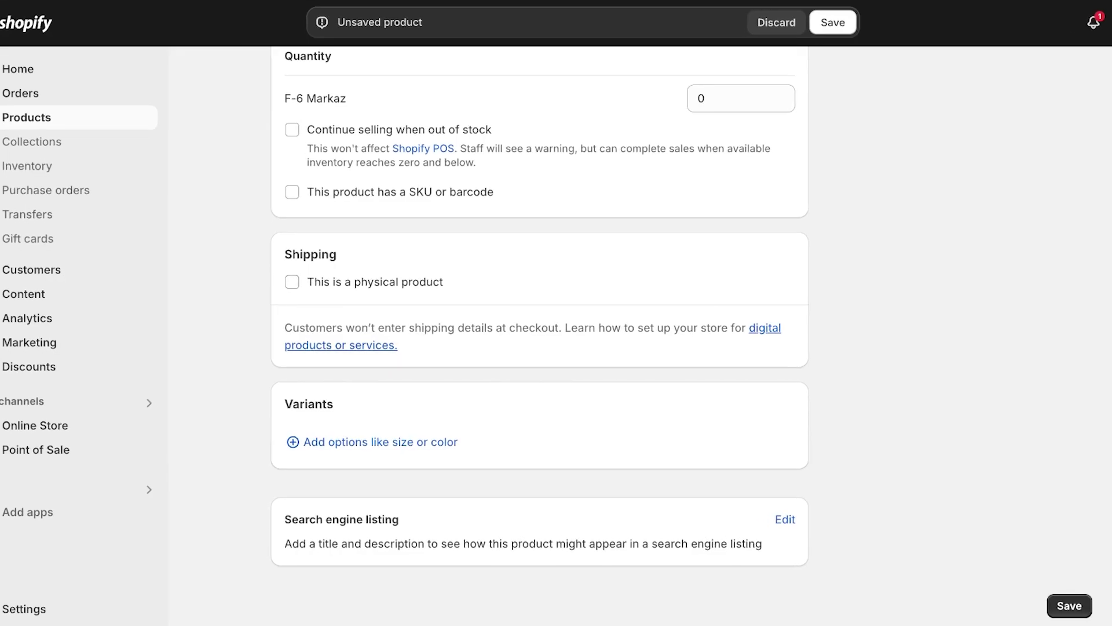
left_click_drag(325, 328, 756, 327)
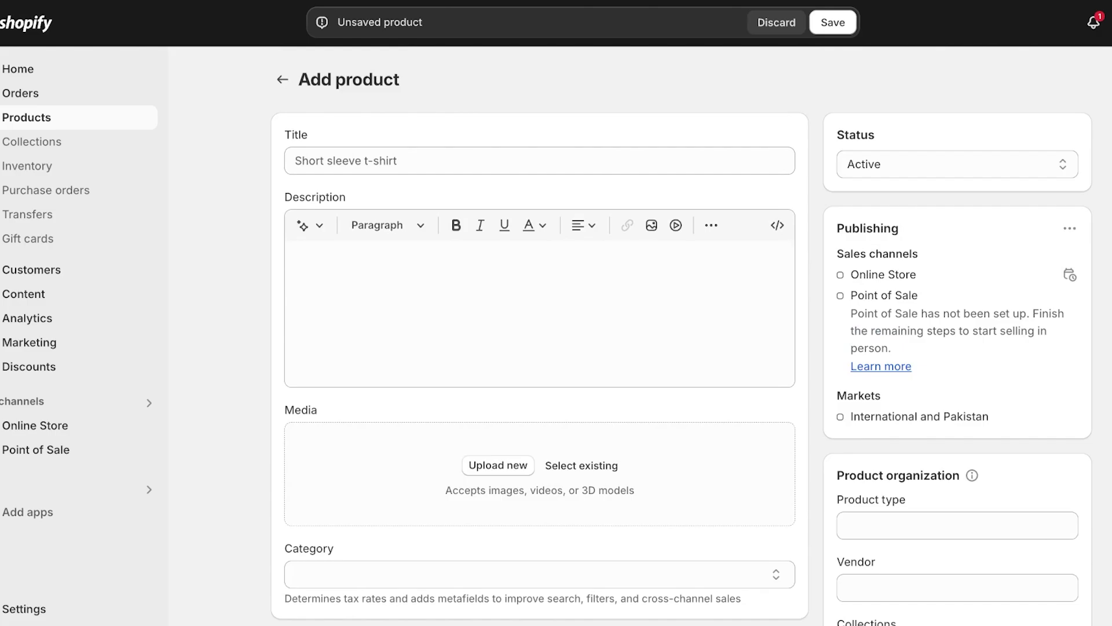
left_click(775, 22)
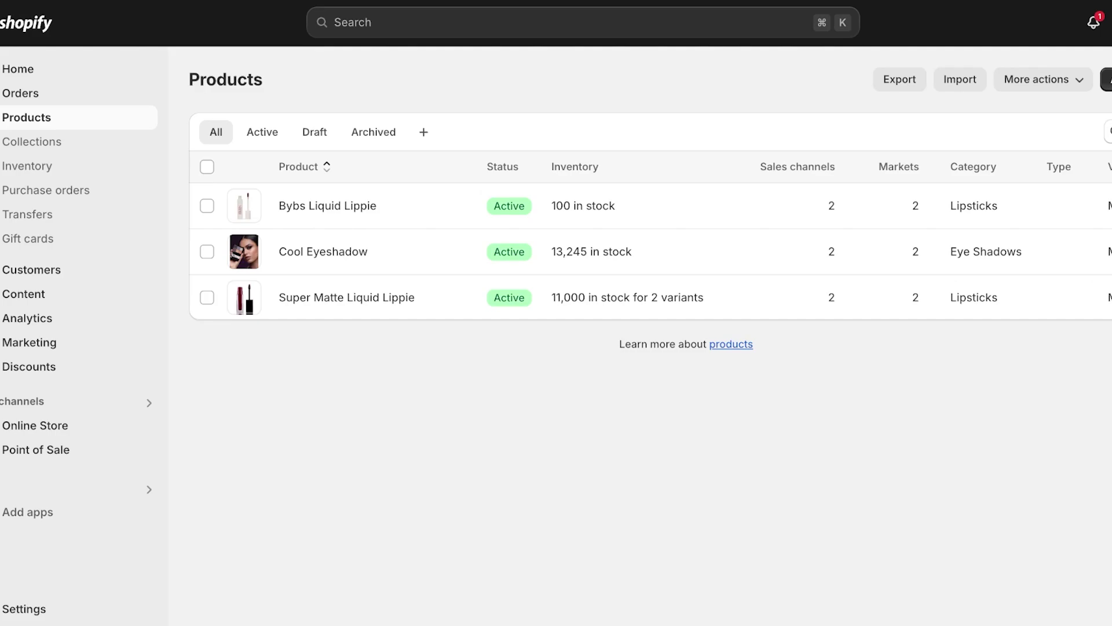
Go from the store's apps and sales channels settings to the Shopify App Store and search for "digital product"
left_click(23, 608)
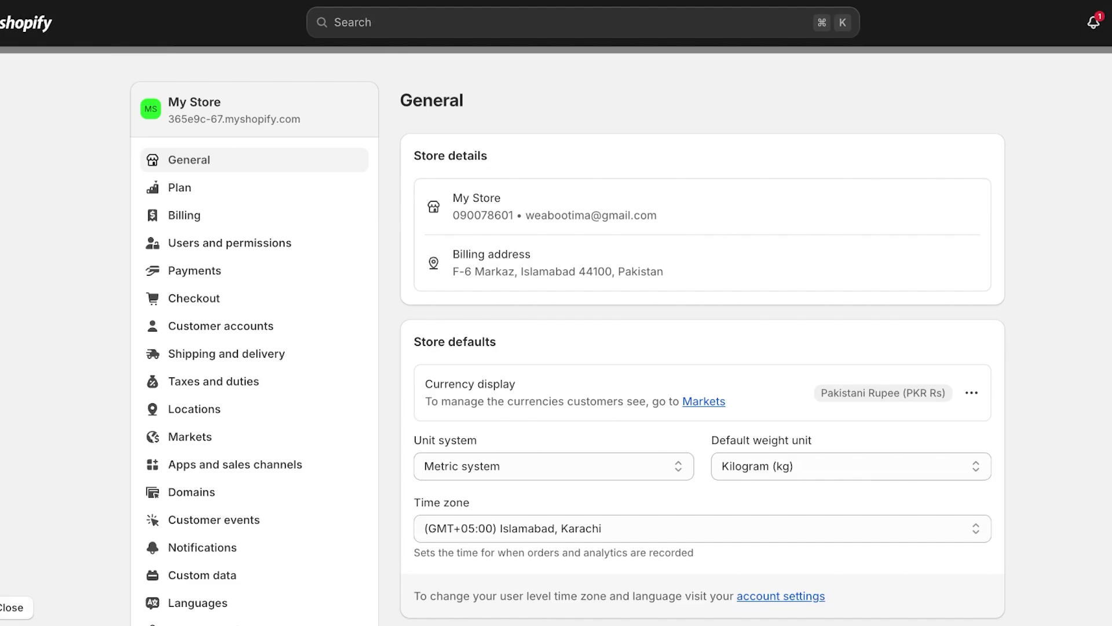
left_click(234, 464)
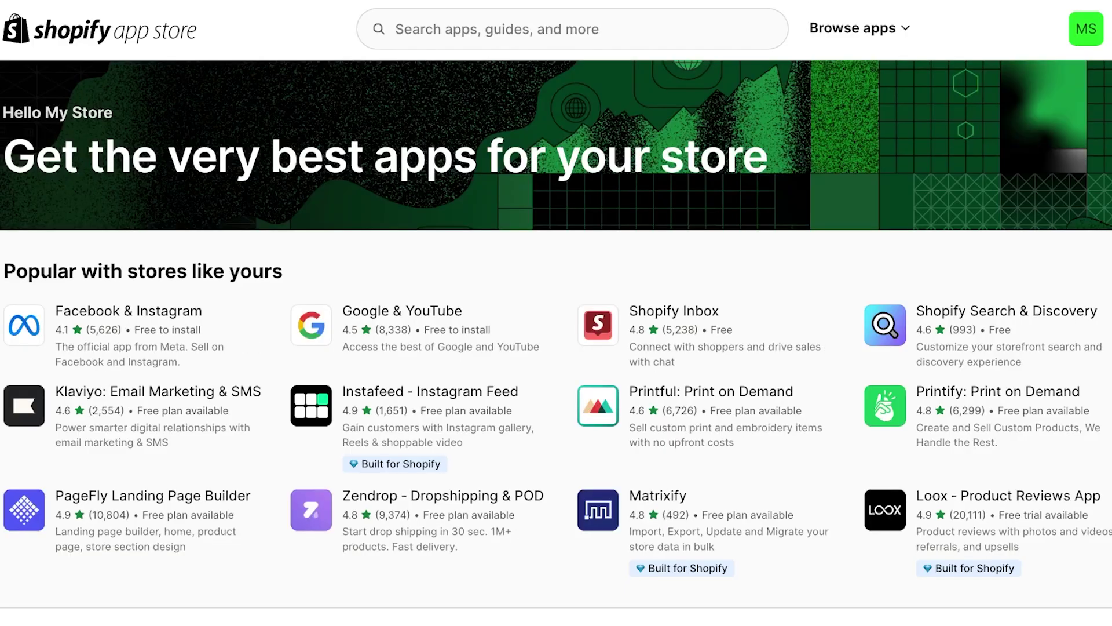
left_click(395, 29)
type("digi")
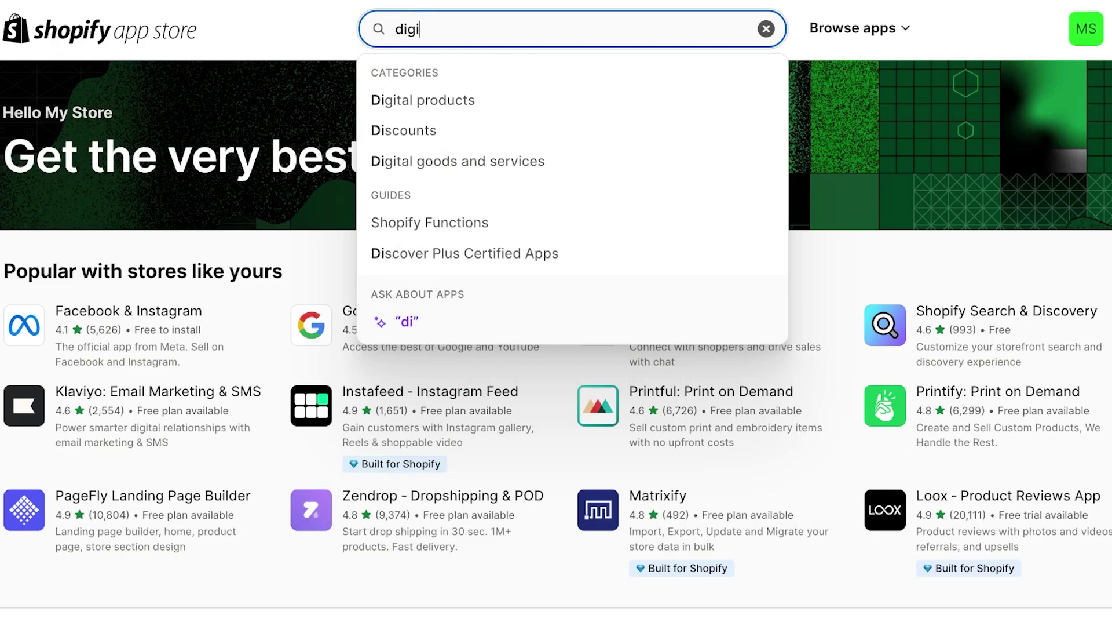
type("tal product")
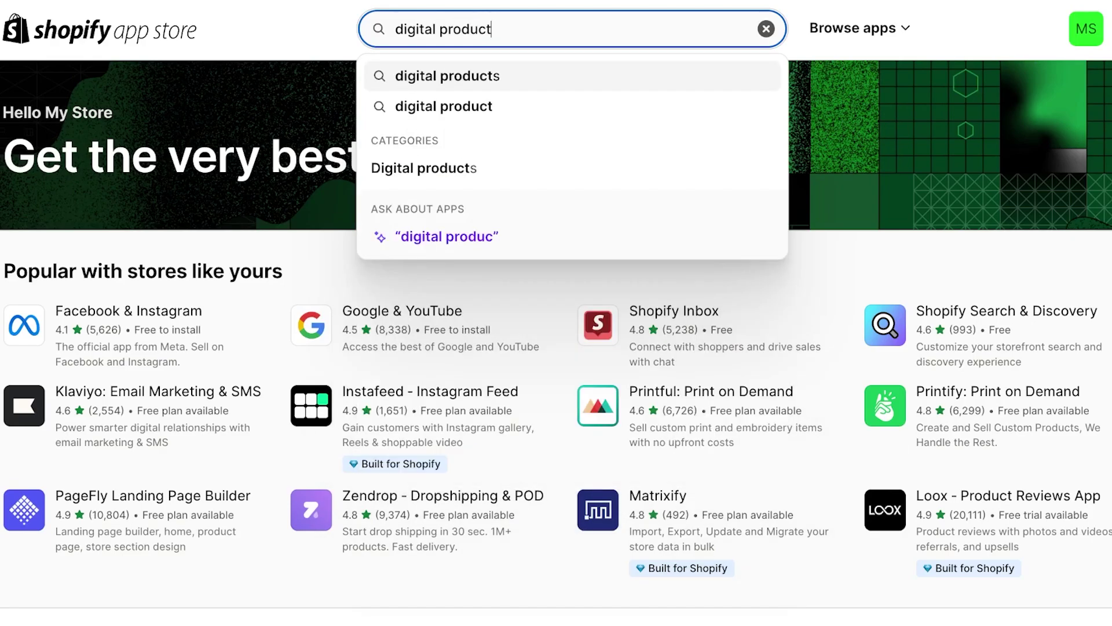
key("Return")
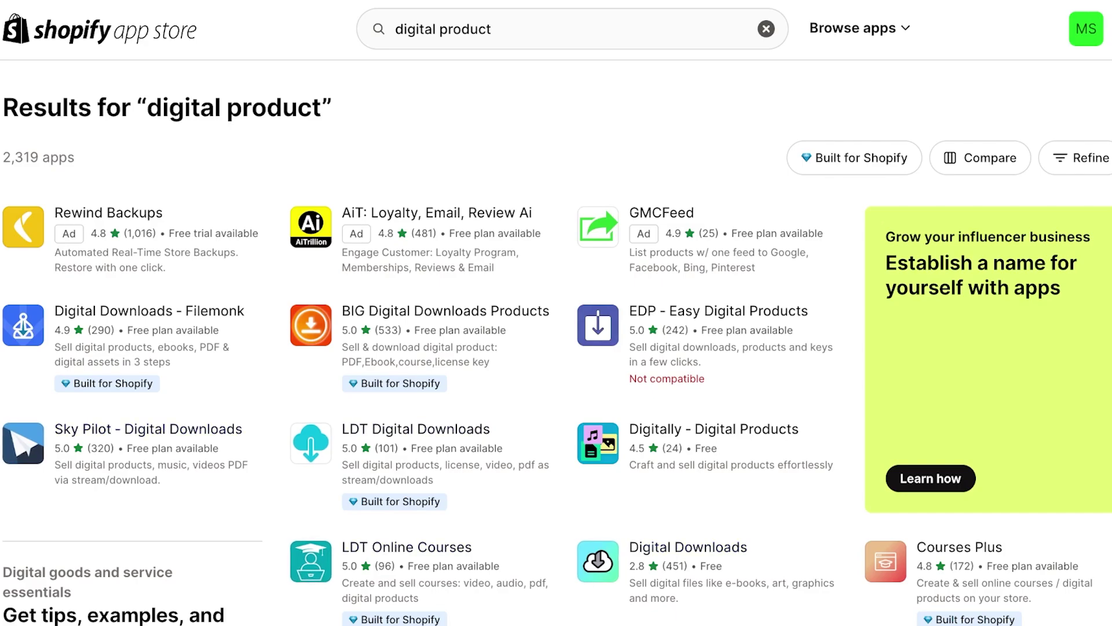
Review the BIG Digital Downloads Products listing, examining the storage, order and product limits of its free plan
left_click(444, 312)
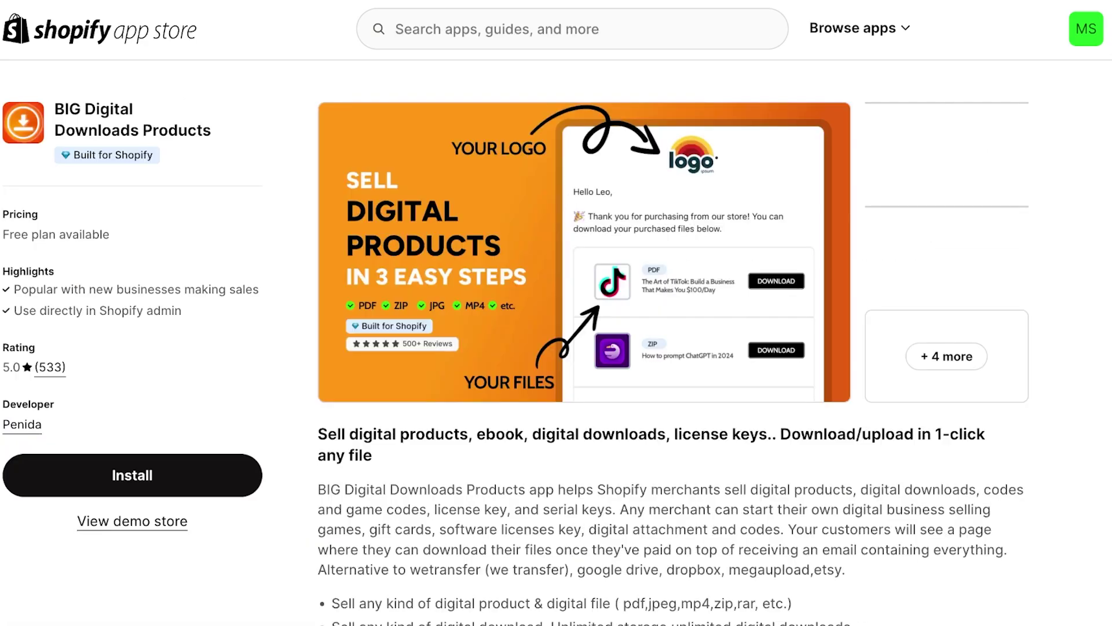
scroll(672, 348, "down", 15)
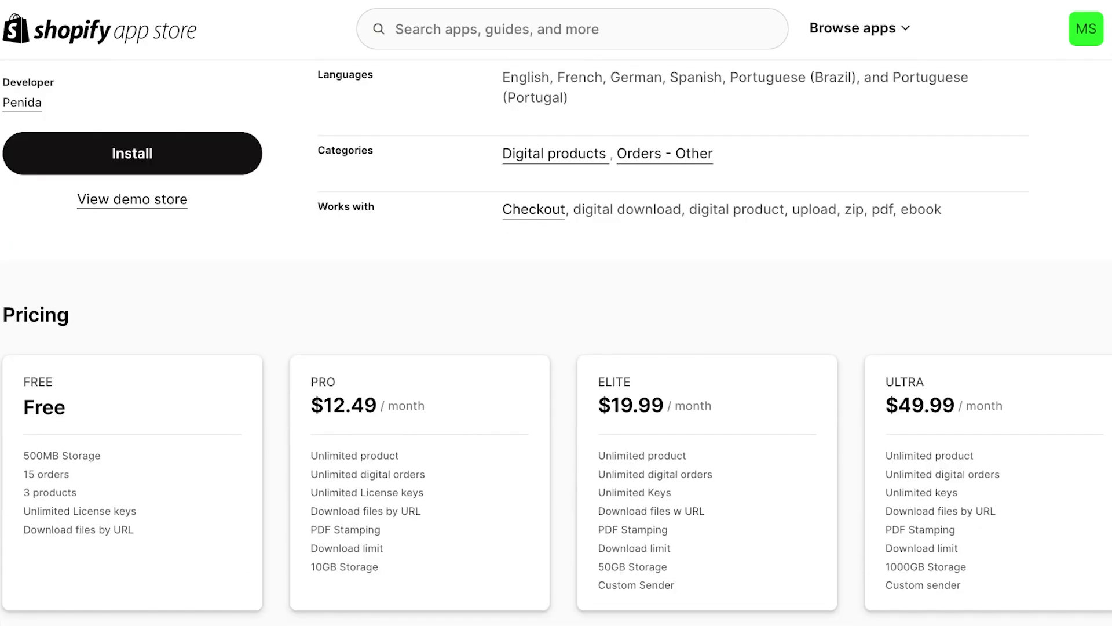
left_click_drag(23, 455, 89, 455)
left_click(89, 455)
left_click_drag(23, 474, 62, 492)
scroll(556, 342, "up", 15)
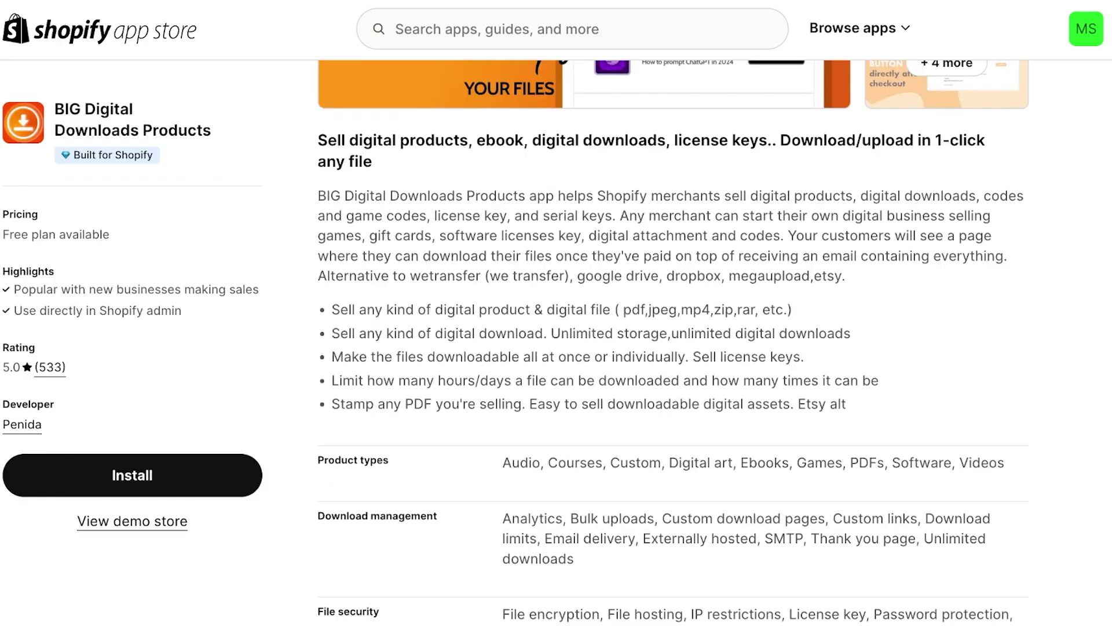
Return to the search results and review Shopify's own Digital Downloads app listing, including its reviews and support details
key("alt+Left")
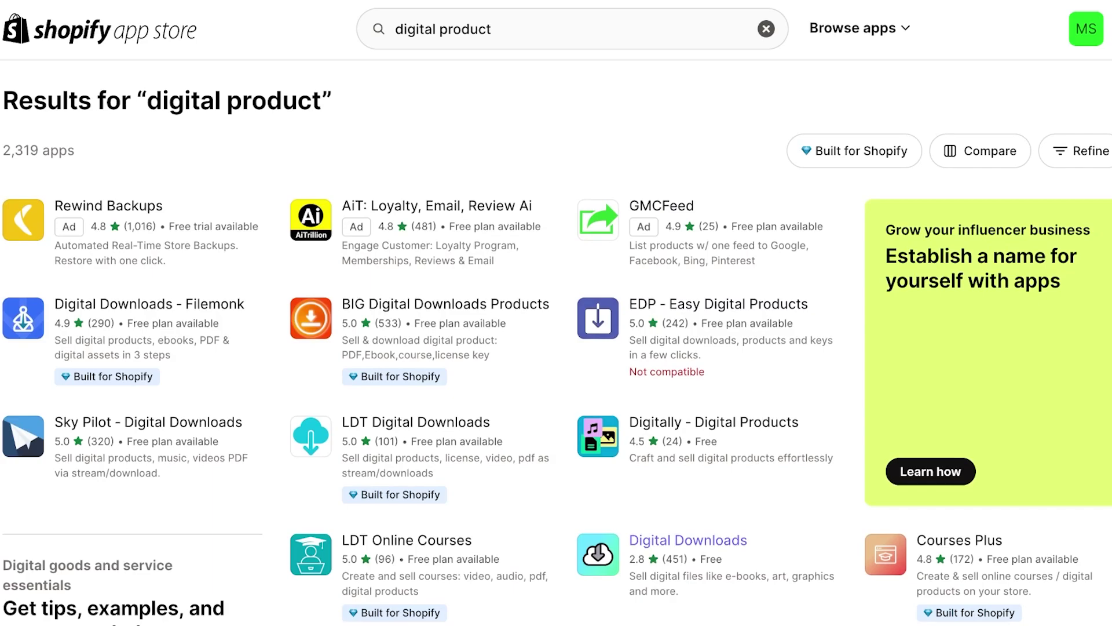
left_click(640, 540)
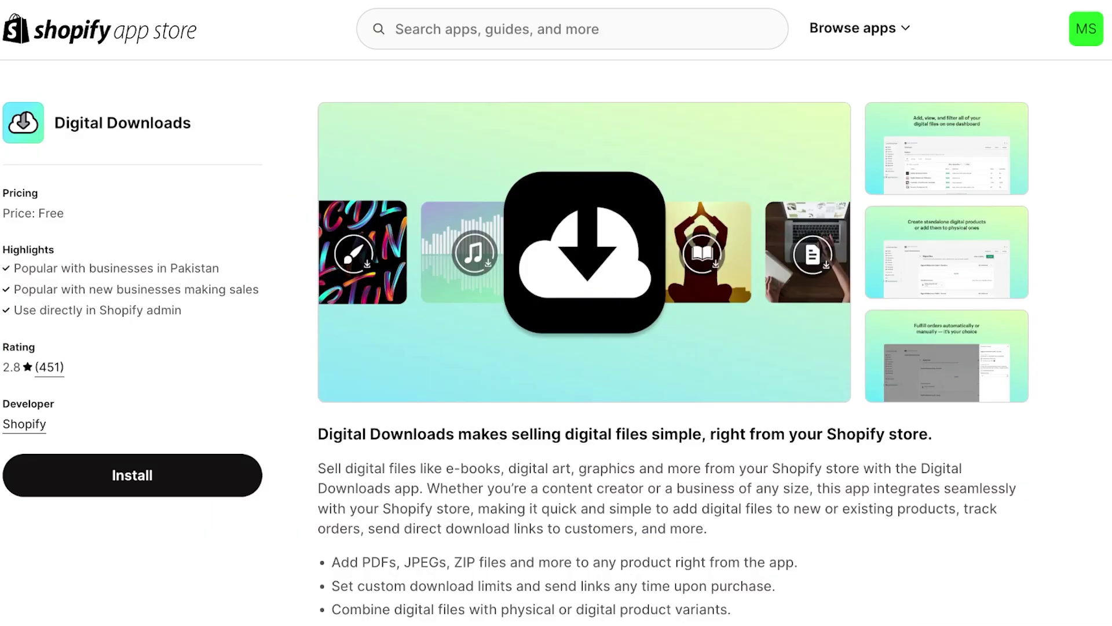
scroll(556, 341, "down", 20)
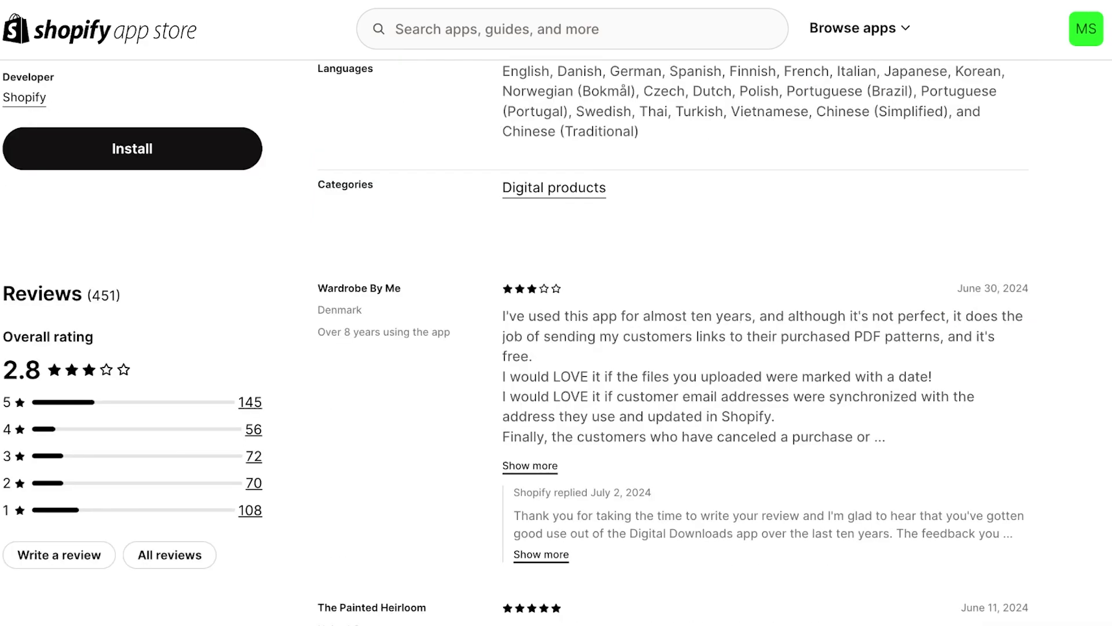
scroll(556, 341, "down", 3)
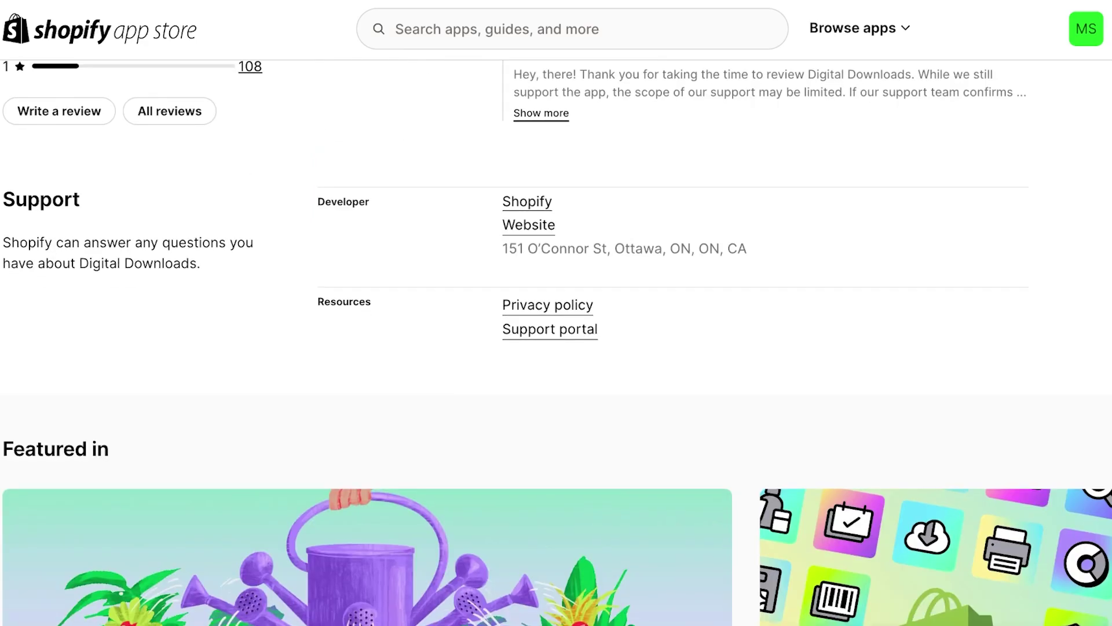
scroll(556, 342, "up", 20)
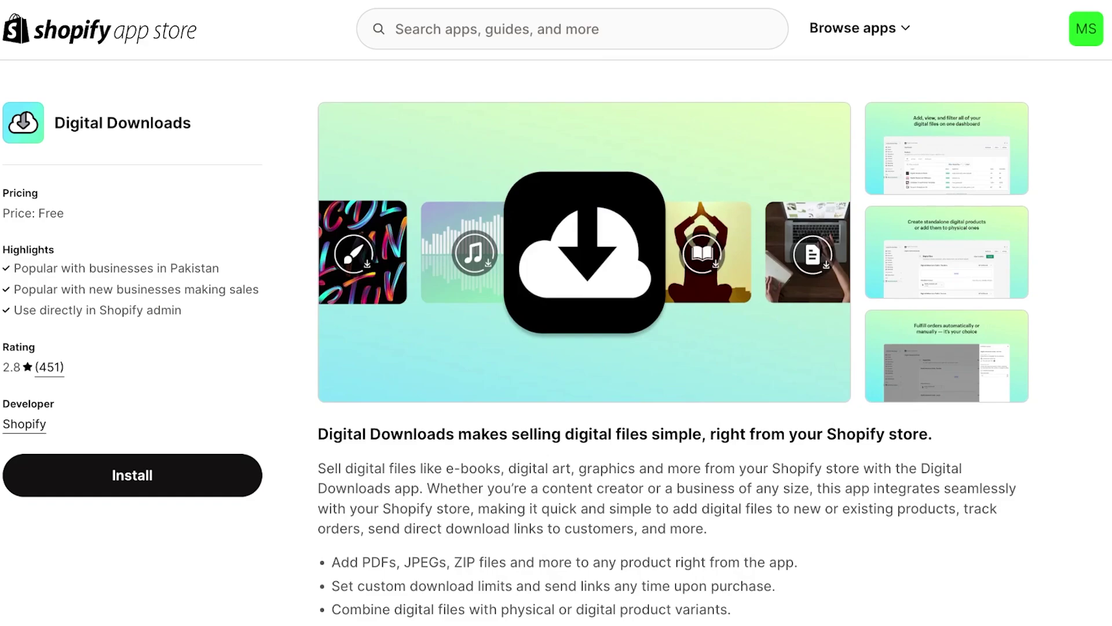
Return to the search results and examine the Digital Downloads - Filemonk pricing plans, especially the free plan's monthly order limit
key("alt+Left")
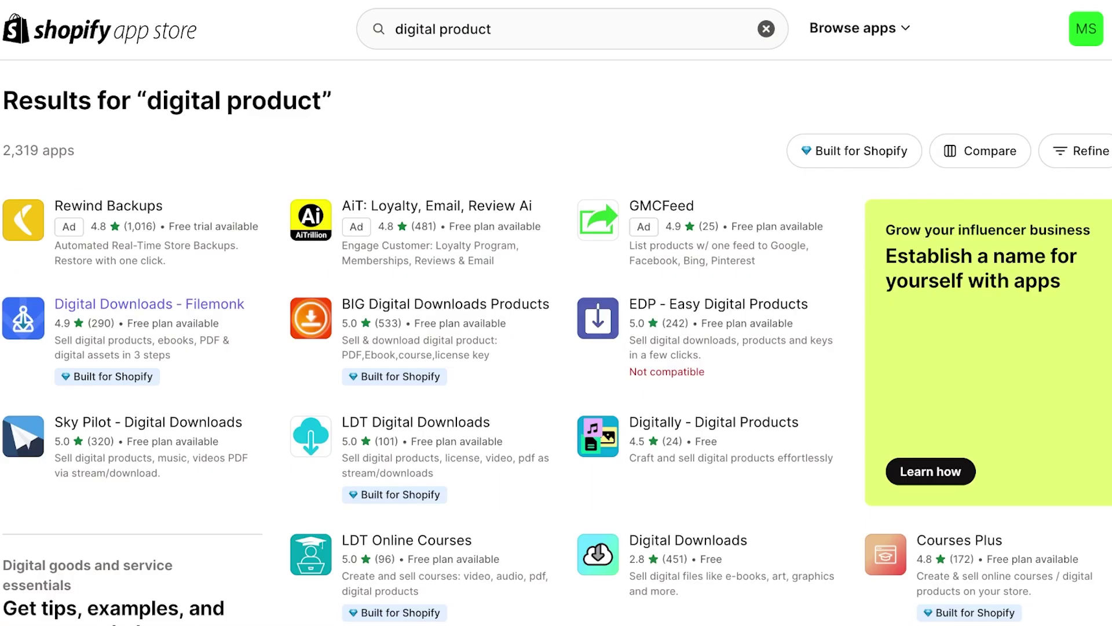
left_click(149, 304)
scroll(556, 348, "down", 1)
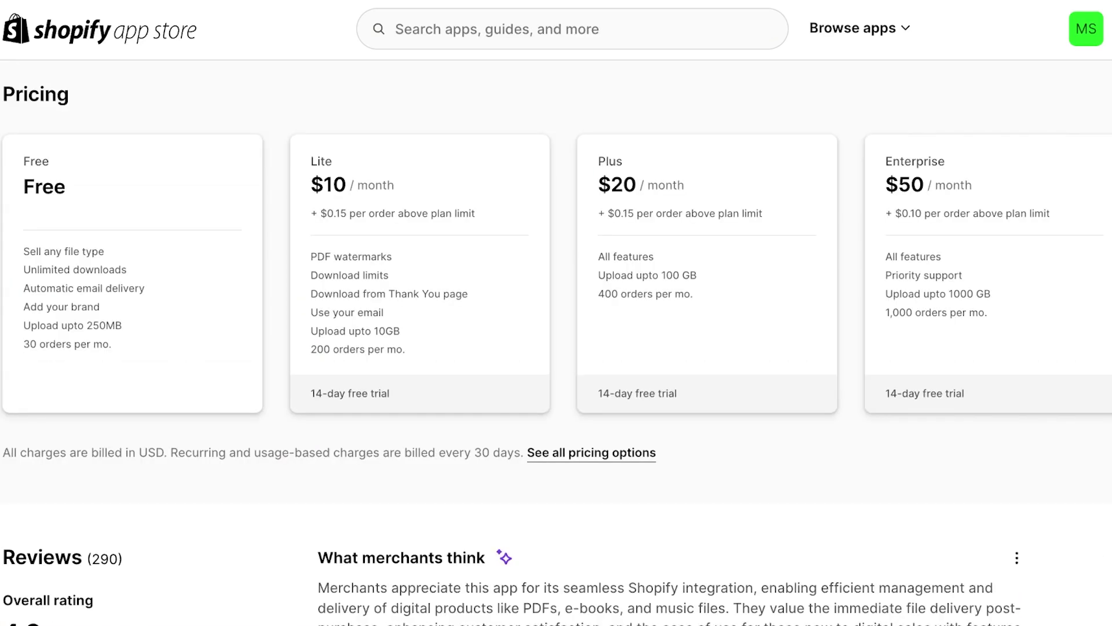
scroll(556, 347, "up", 3)
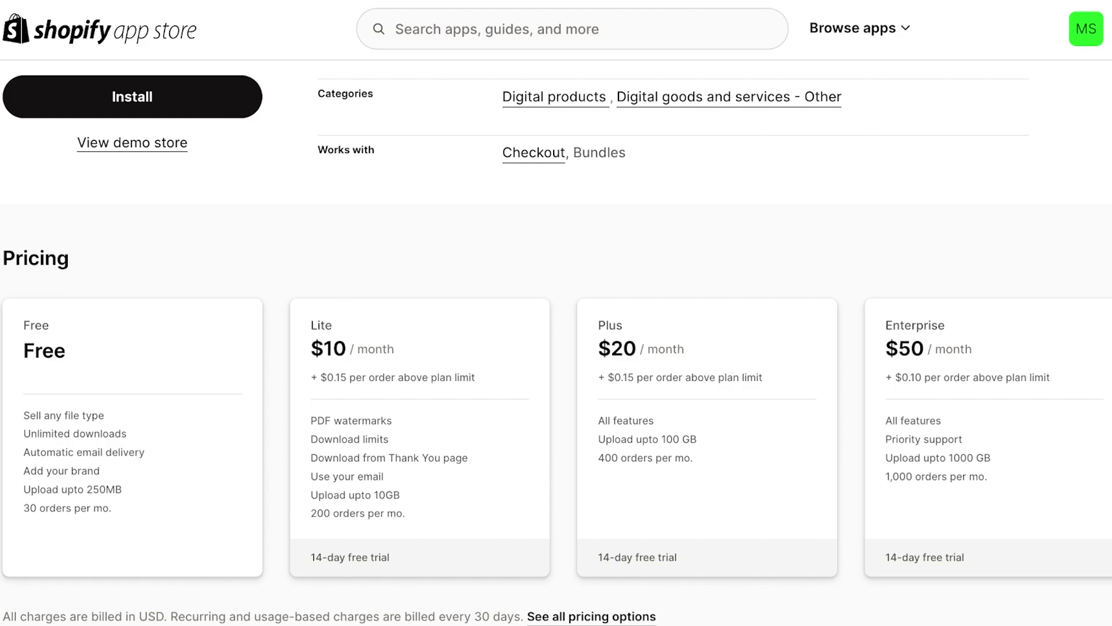
left_click_drag(23, 507, 111, 508)
scroll(556, 342, "up", 15)
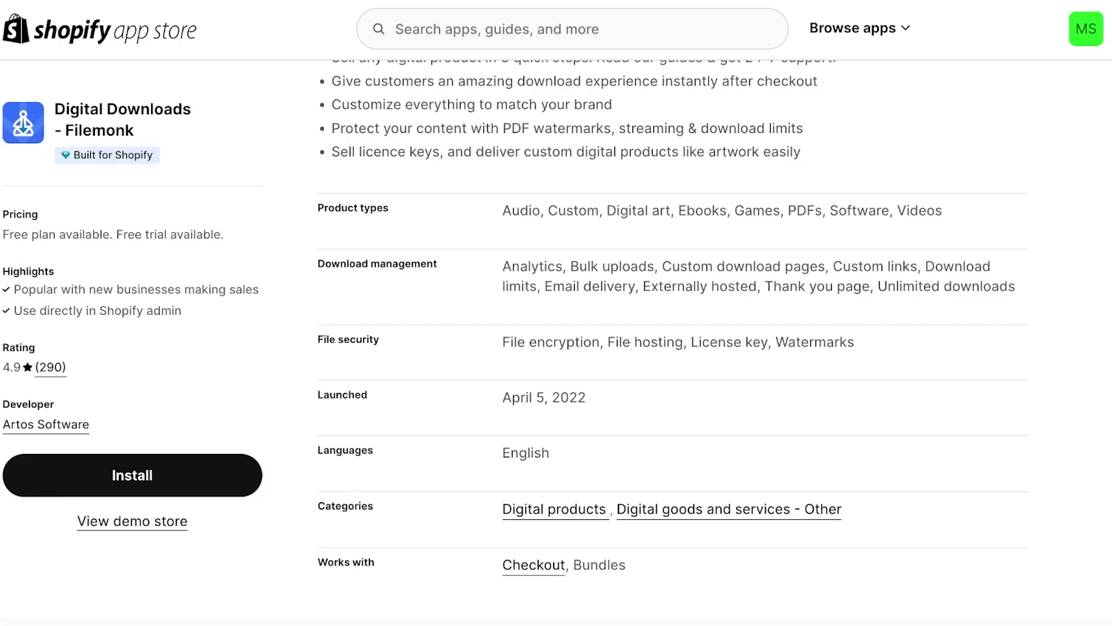
Return to the digital product search results, look through the apps and open the LDT Digital Downloads listing
scroll(556, 342, "down", 11)
scroll(556, 341, "down", 5)
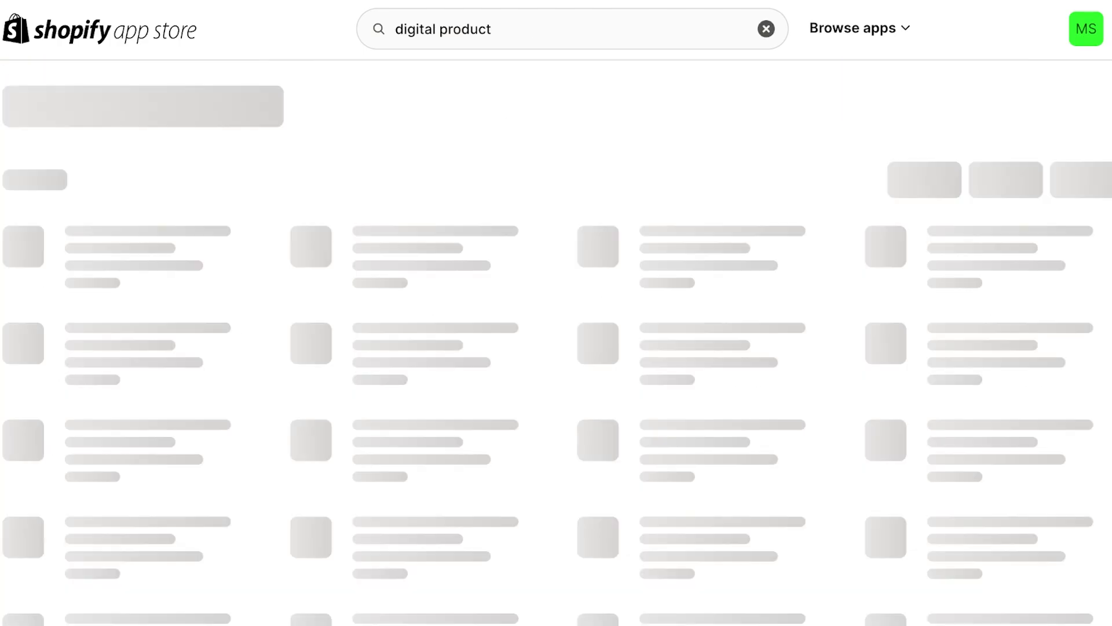
scroll(556, 341, "down", 3)
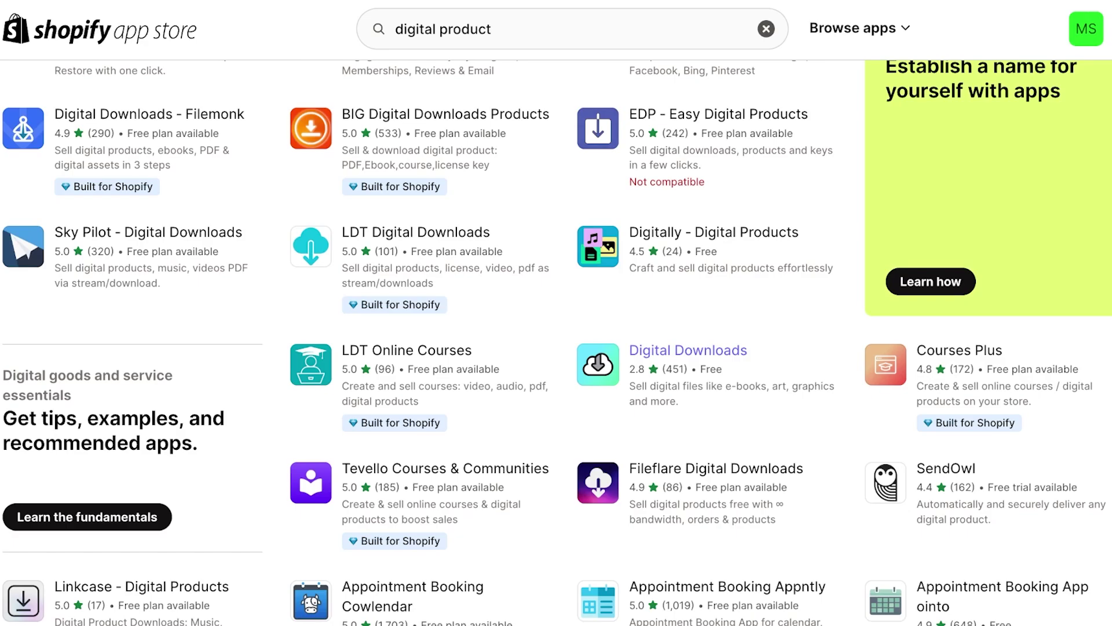
scroll(688, 350, "up", 1)
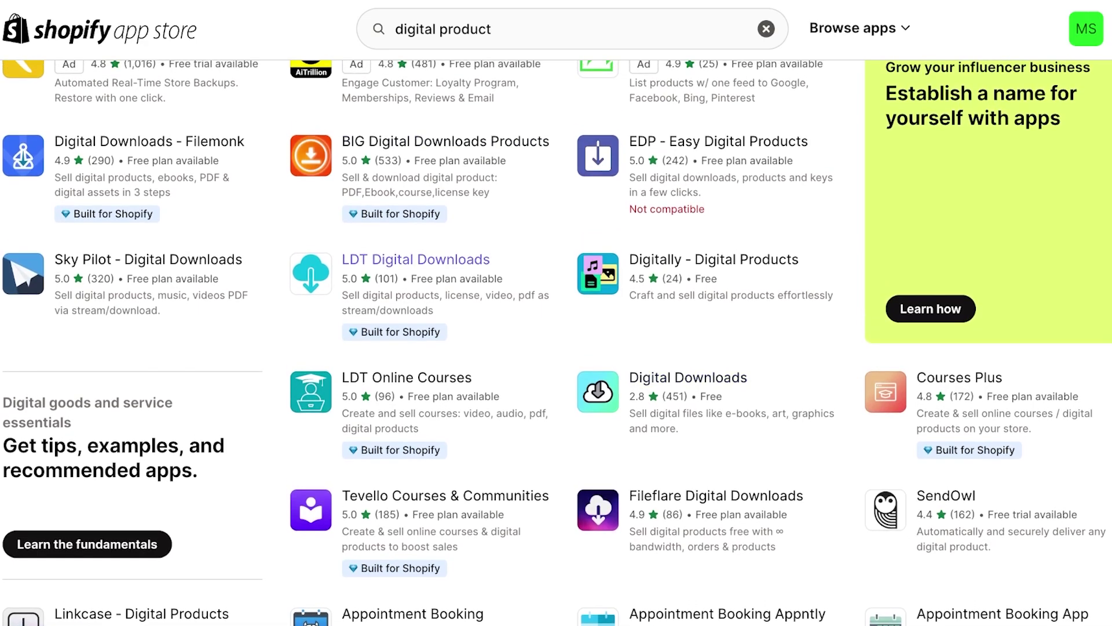
left_click(416, 258)
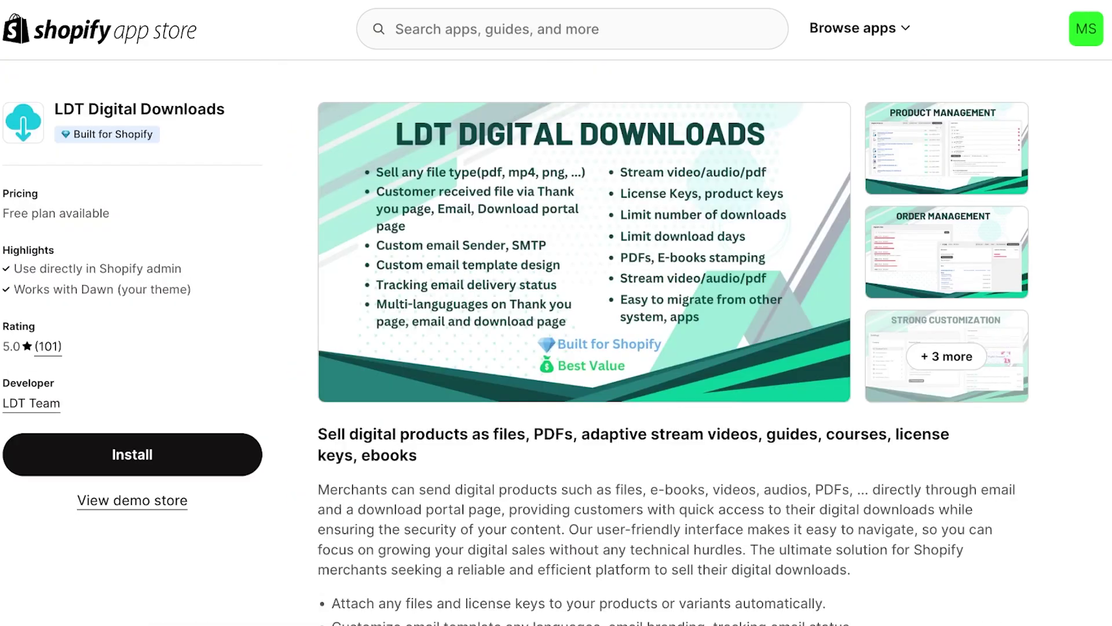
Examine the LDT Digital Downloads app's description, supported features and pricing plans
scroll(556, 342, "down", 15)
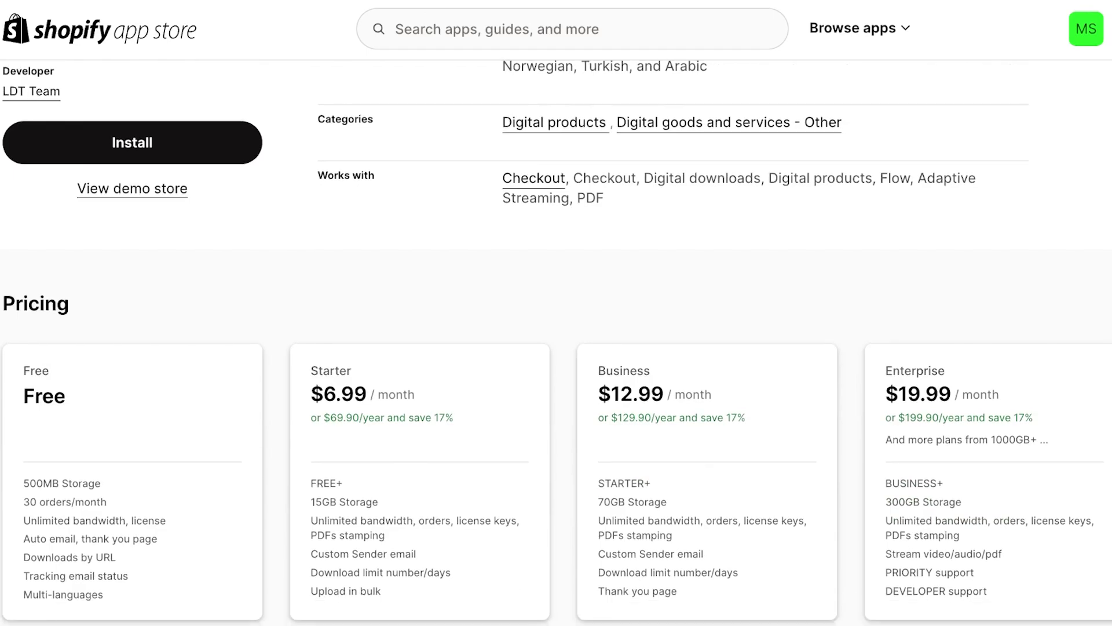
scroll(556, 341, "up", 15)
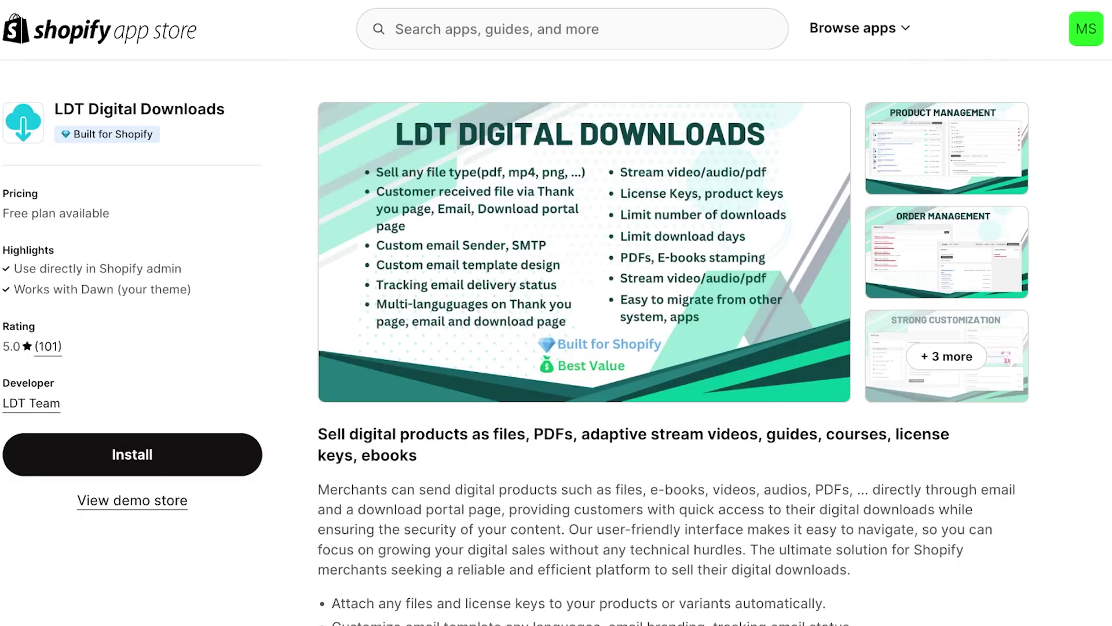
scroll(672, 342, "down", 3)
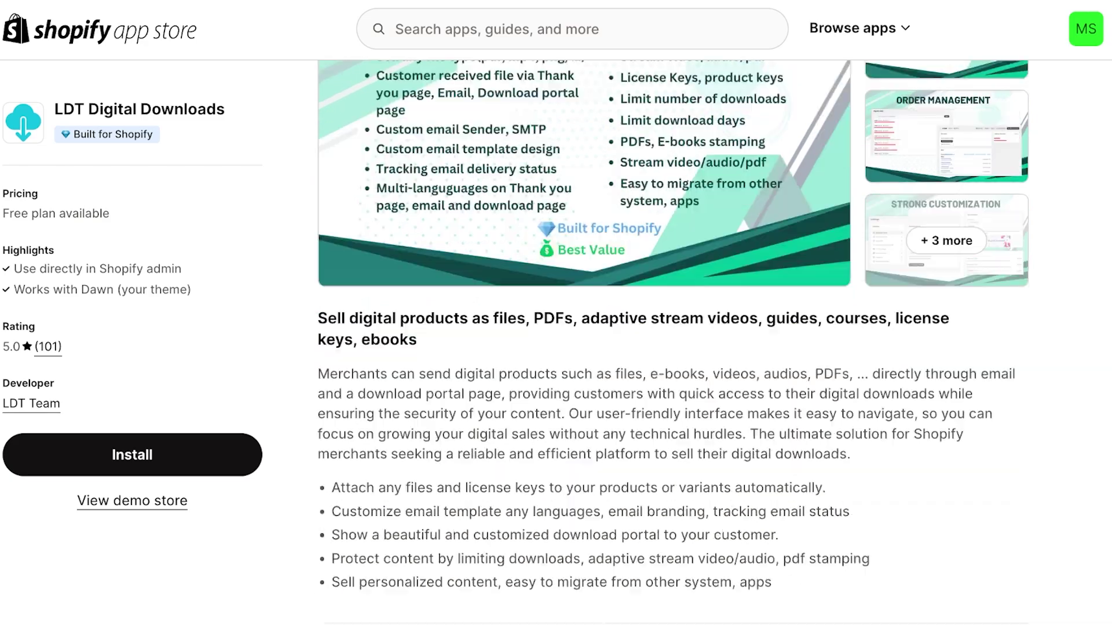
scroll(672, 342, "up", 3)
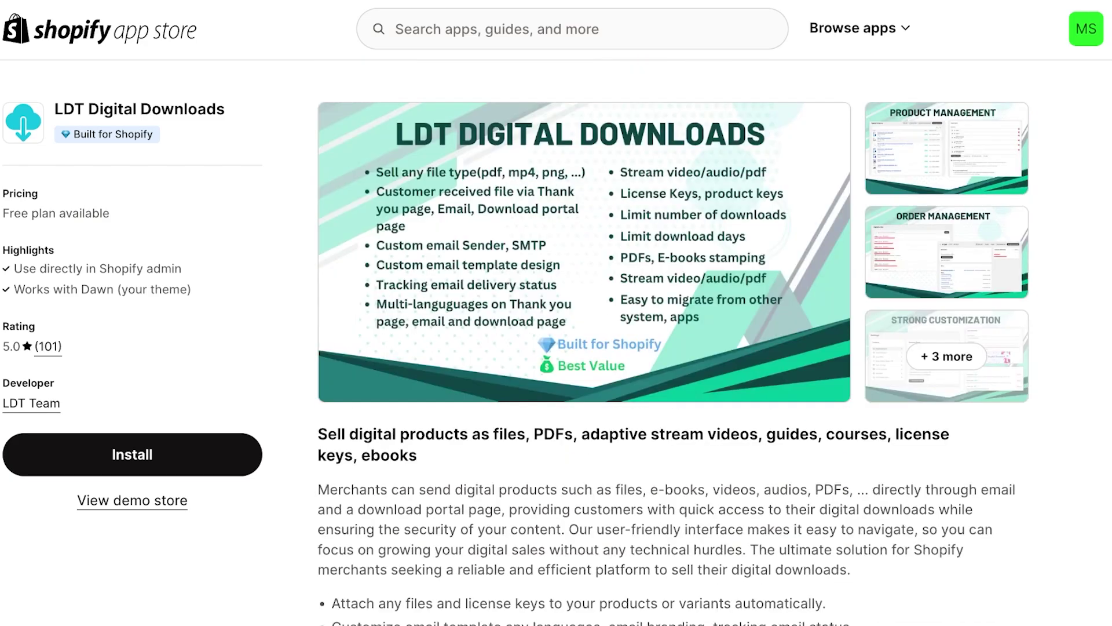
scroll(672, 342, "down", 12)
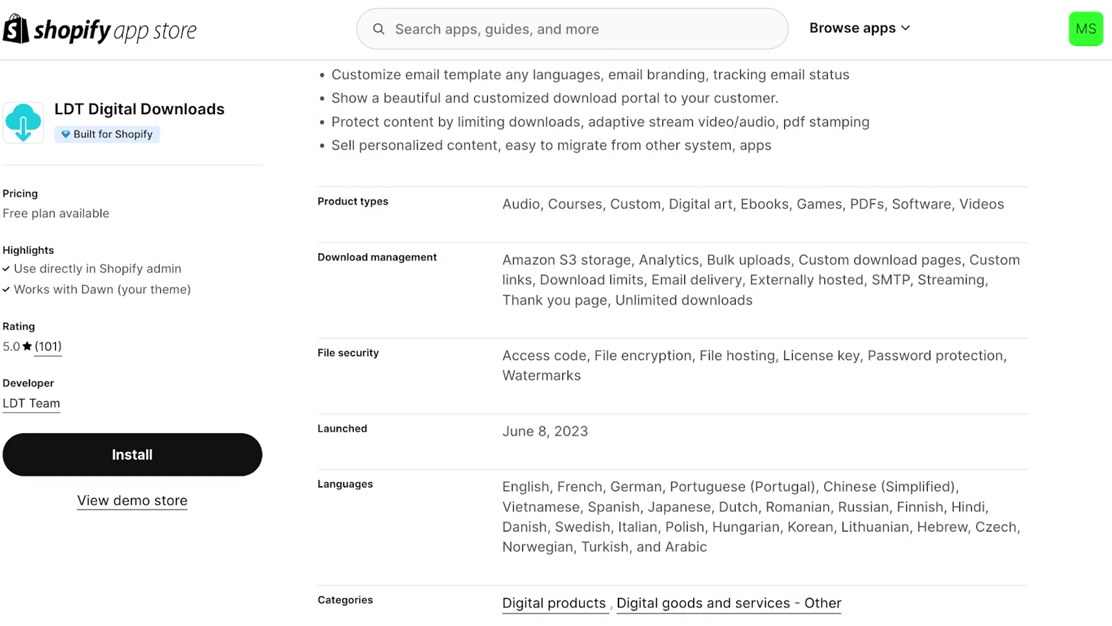
scroll(672, 342, "down", 10)
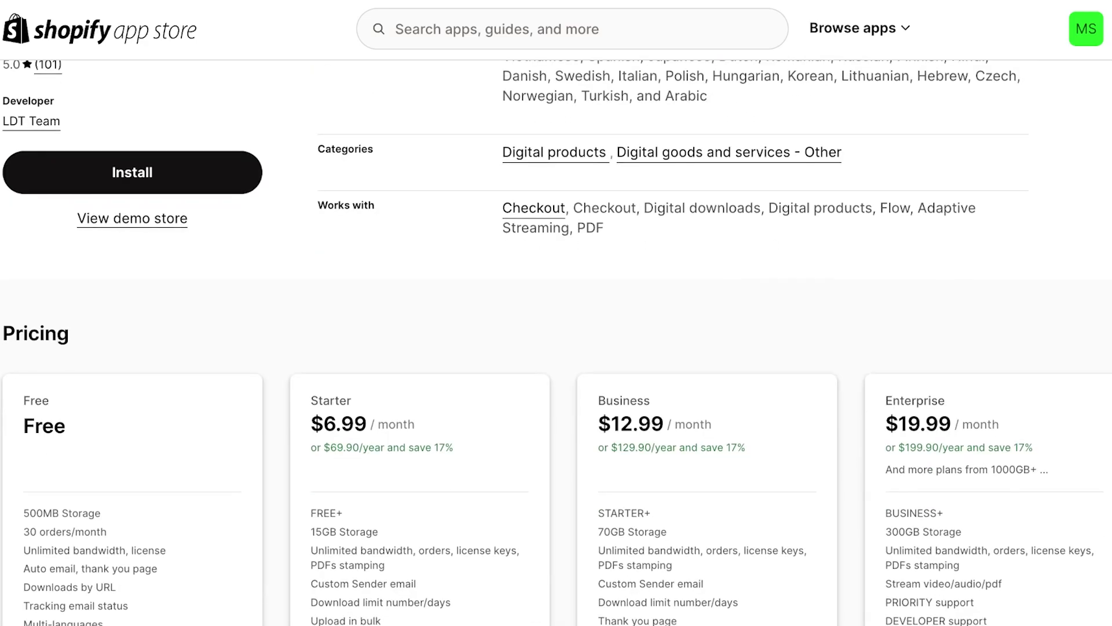
scroll(556, 342, "down", 3)
scroll(556, 342, "up", 4)
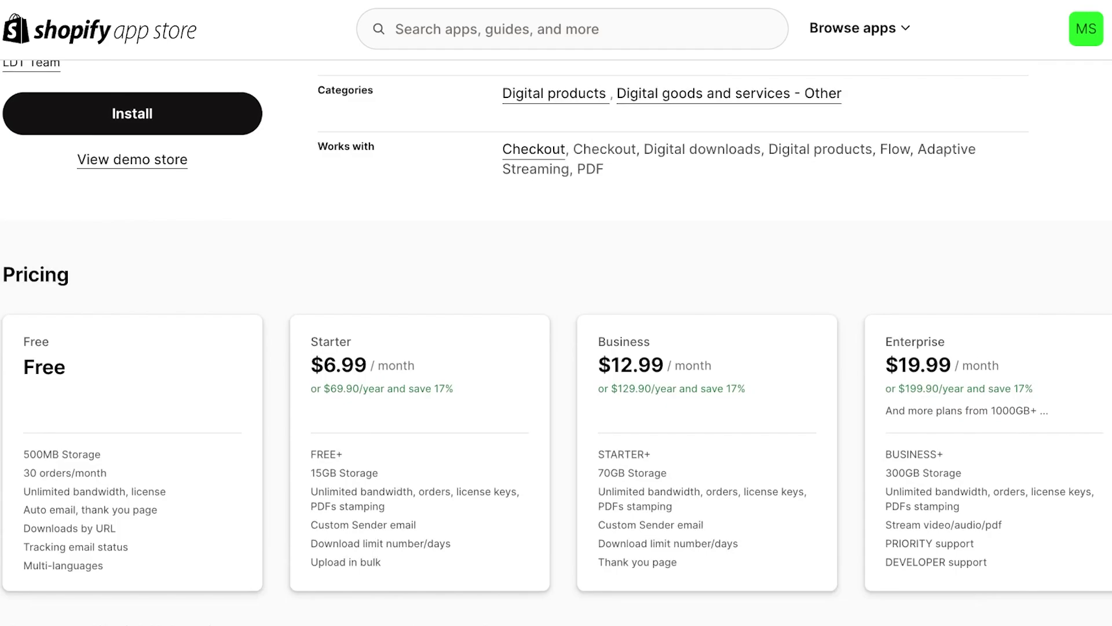
Return to the search results, then install Shopify's own Digital Downloads app and pin it in the store admin
scroll(556, 341, "up", 10)
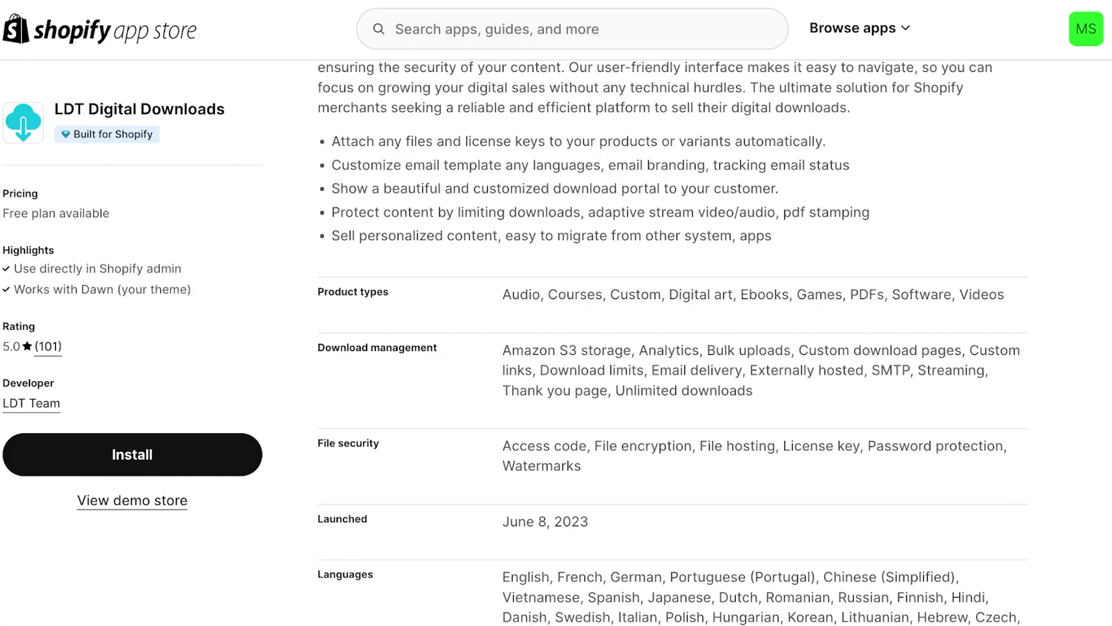
scroll(672, 342, "up", 8)
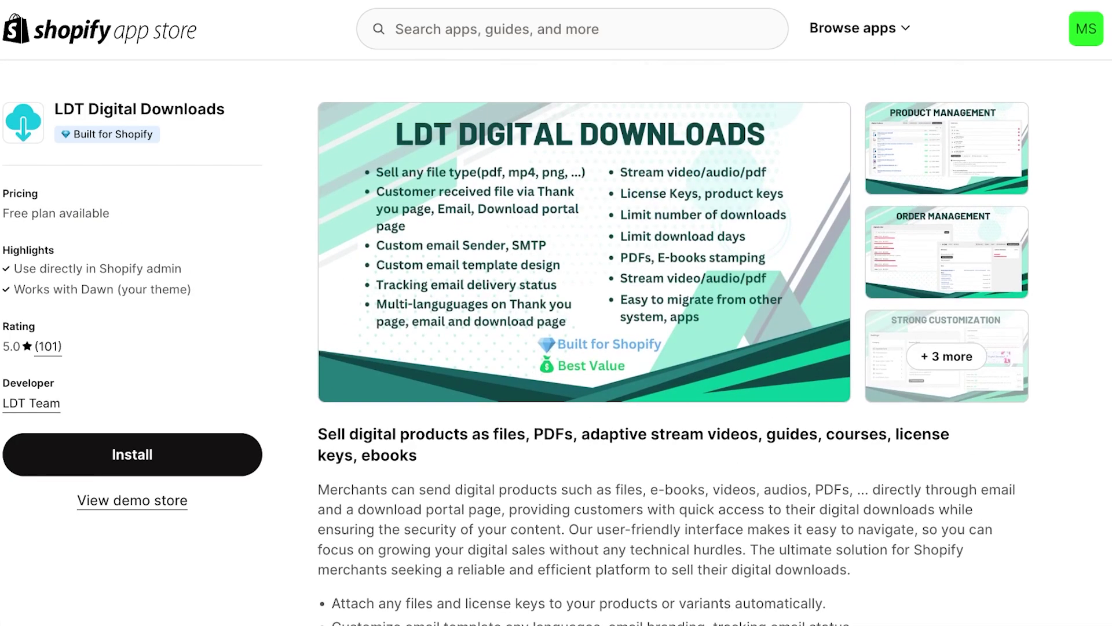
key("alt+Left")
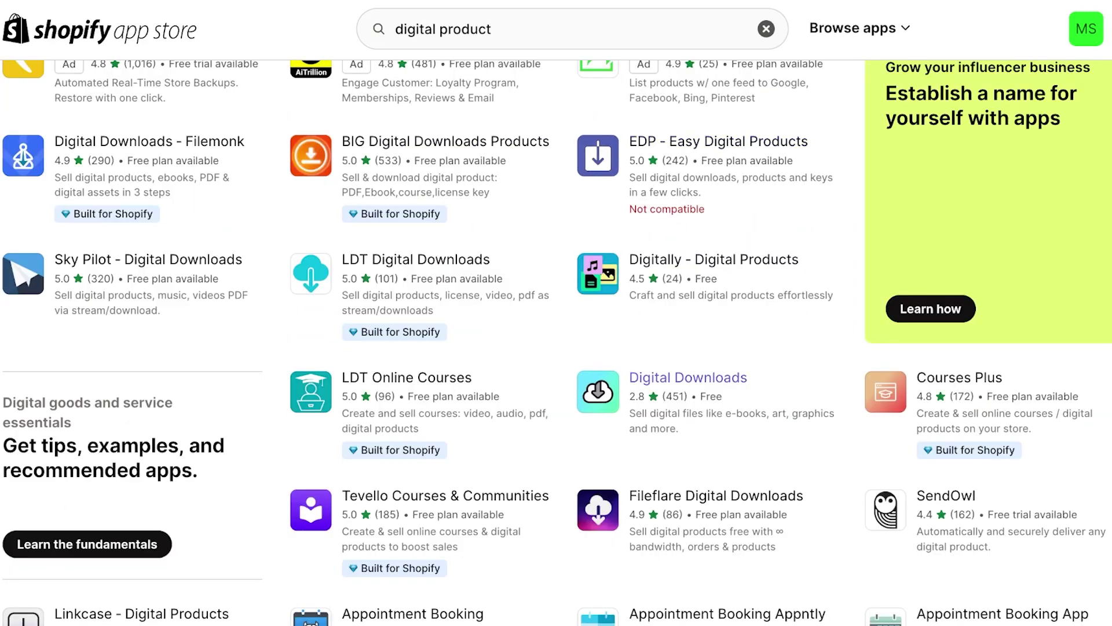
left_click(688, 378)
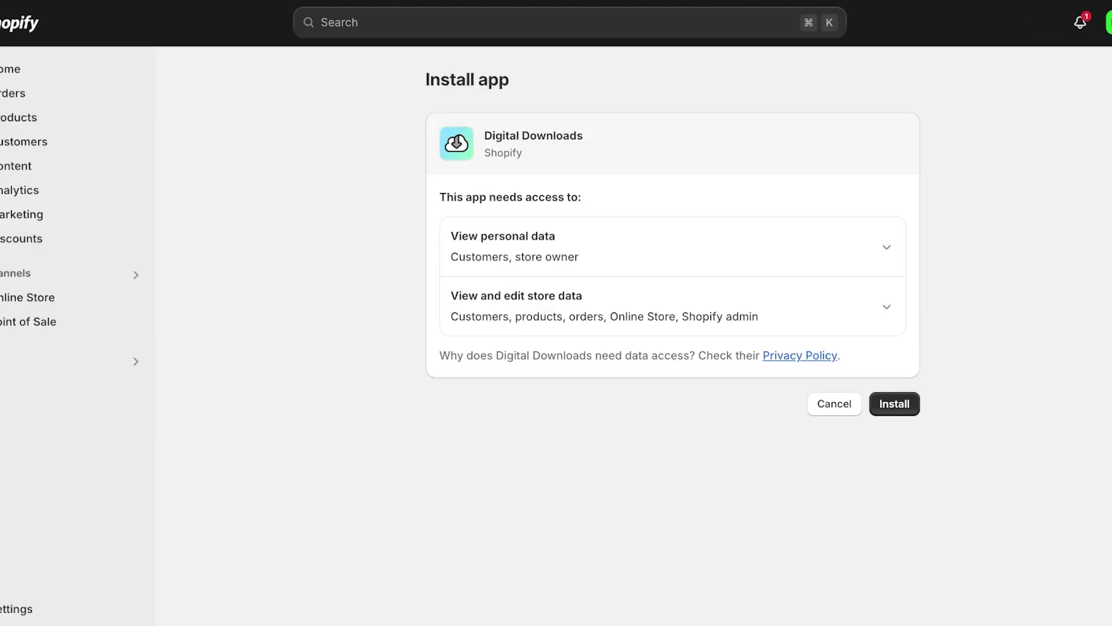
left_click(894, 403)
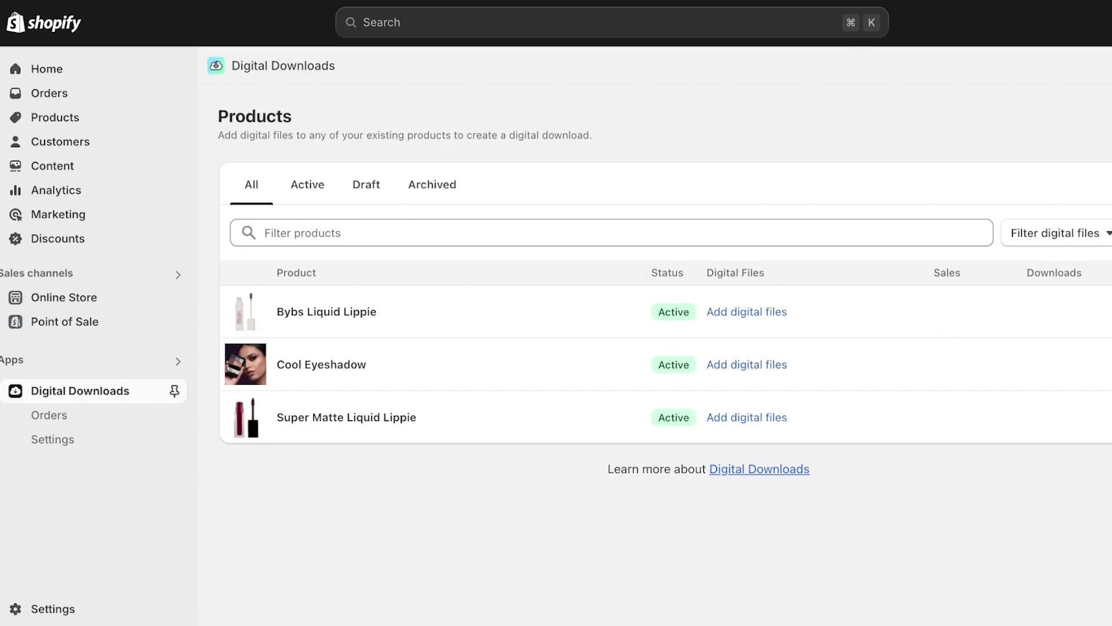
left_click(173, 391)
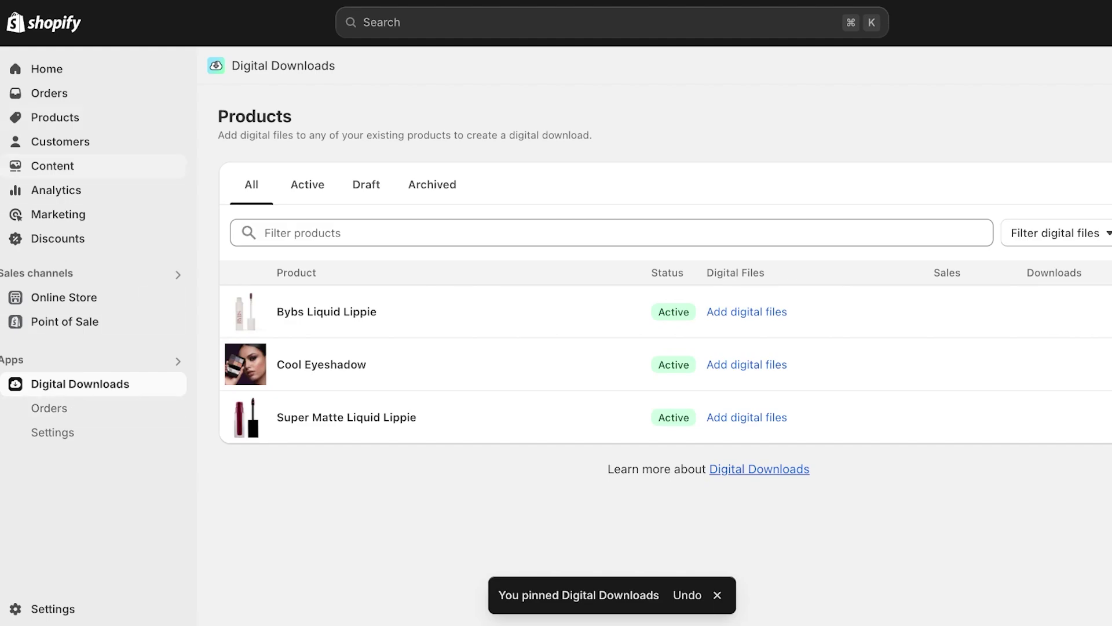
Add a new product to the store and title it "Self Help Ebook"
left_click(55, 117)
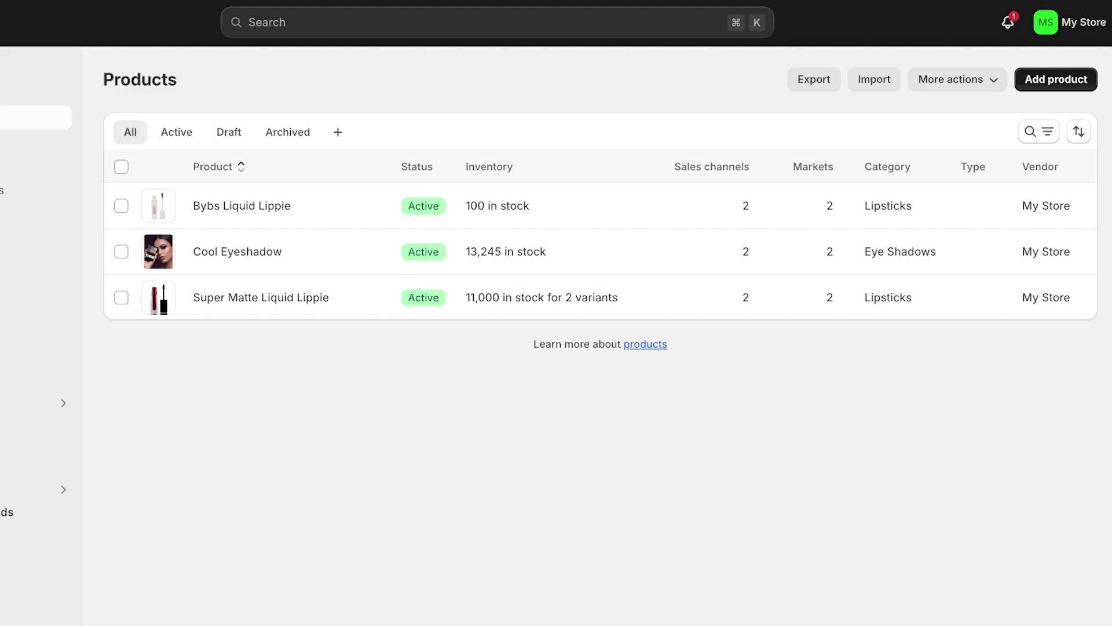
left_click(1055, 79)
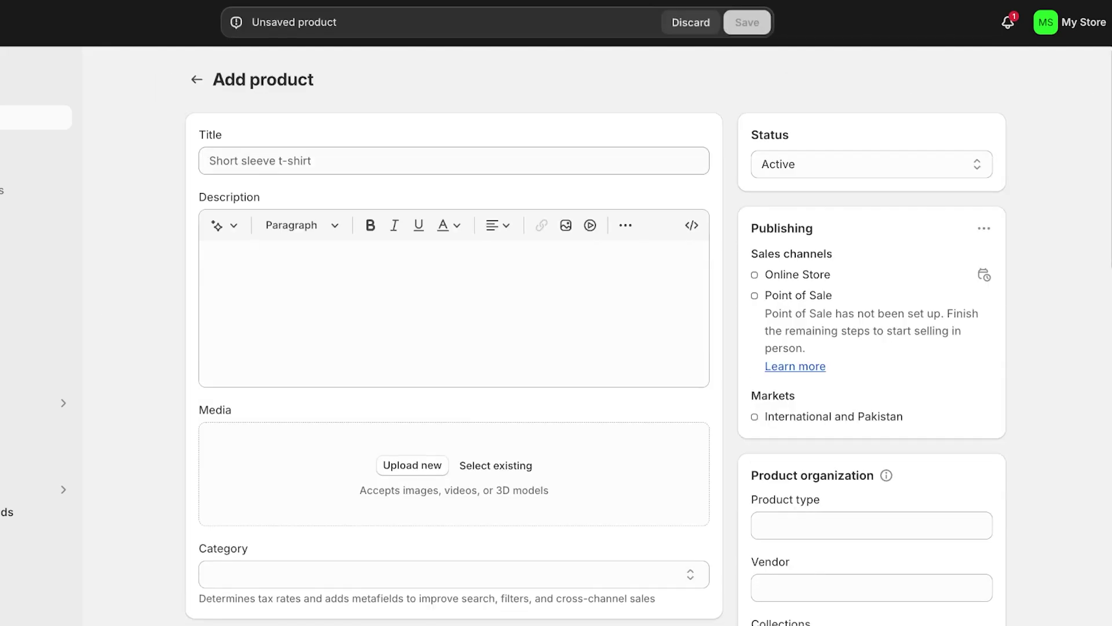
left_click(454, 161)
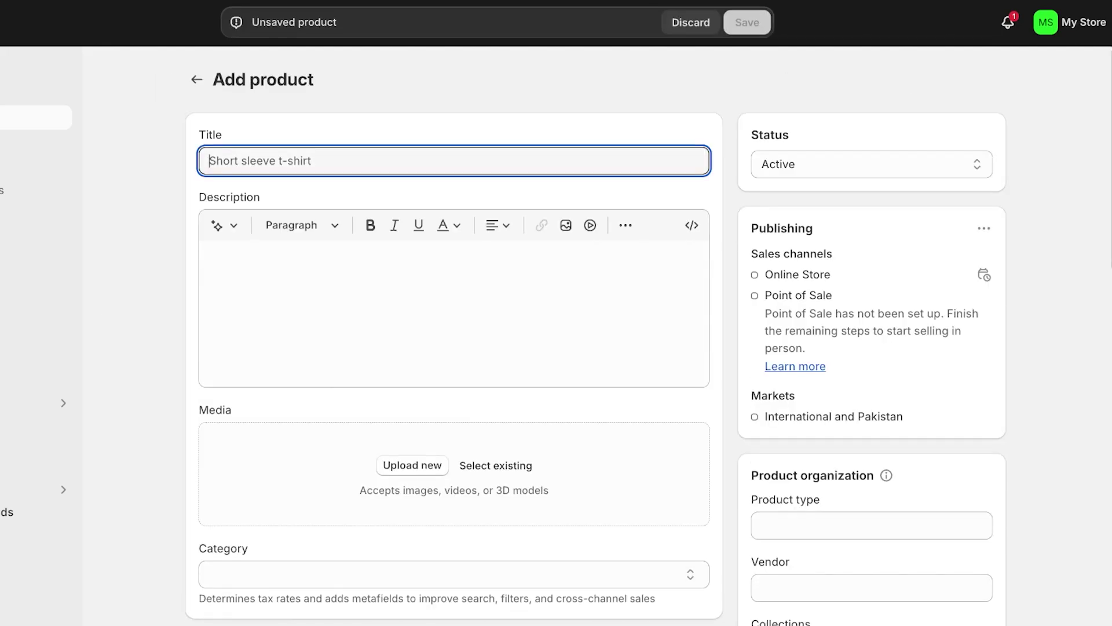
type("Selff")
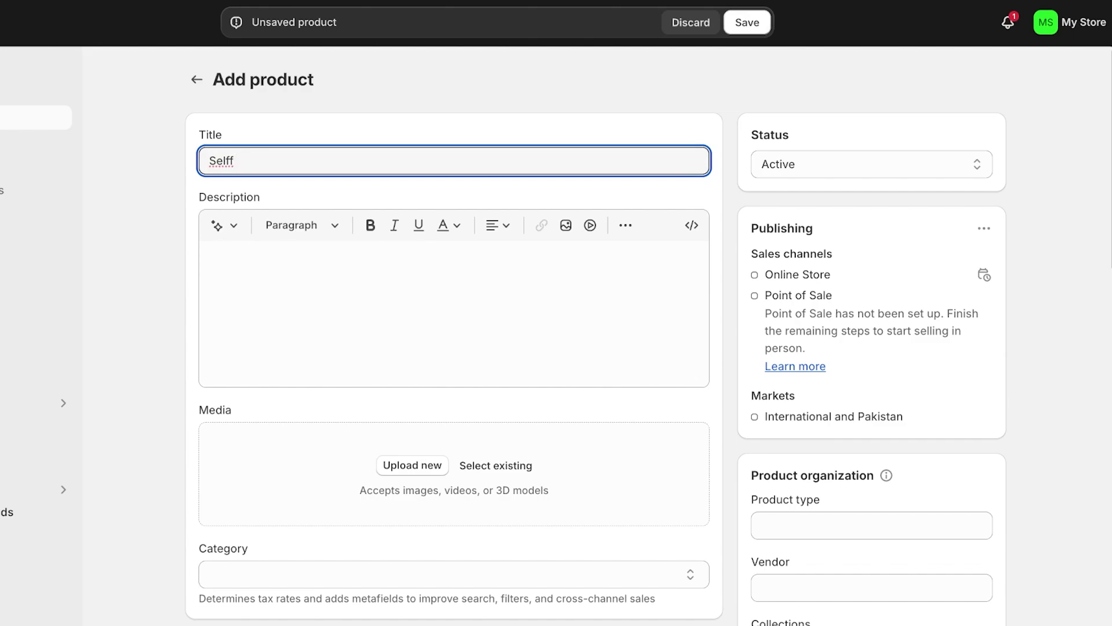
key("BackSpace")
key("BackSpace")
type("f Help Ebook")
Generate the product description from the keywords "self help ebook" in the Expert tone and keep the text
left_click(225, 225)
type("s")
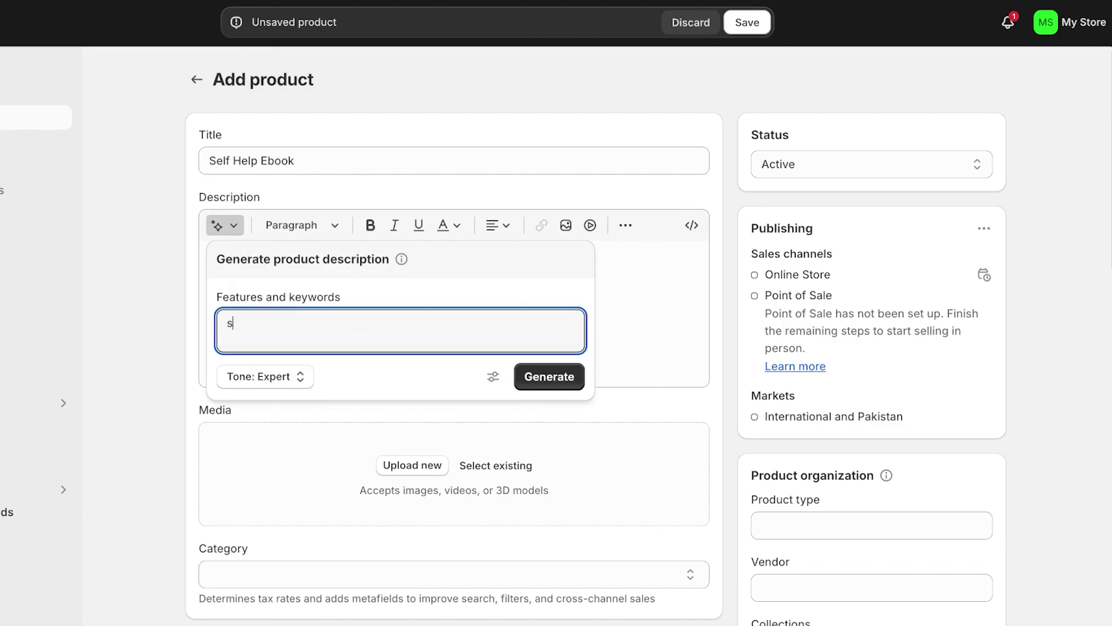
type("elf help ebook")
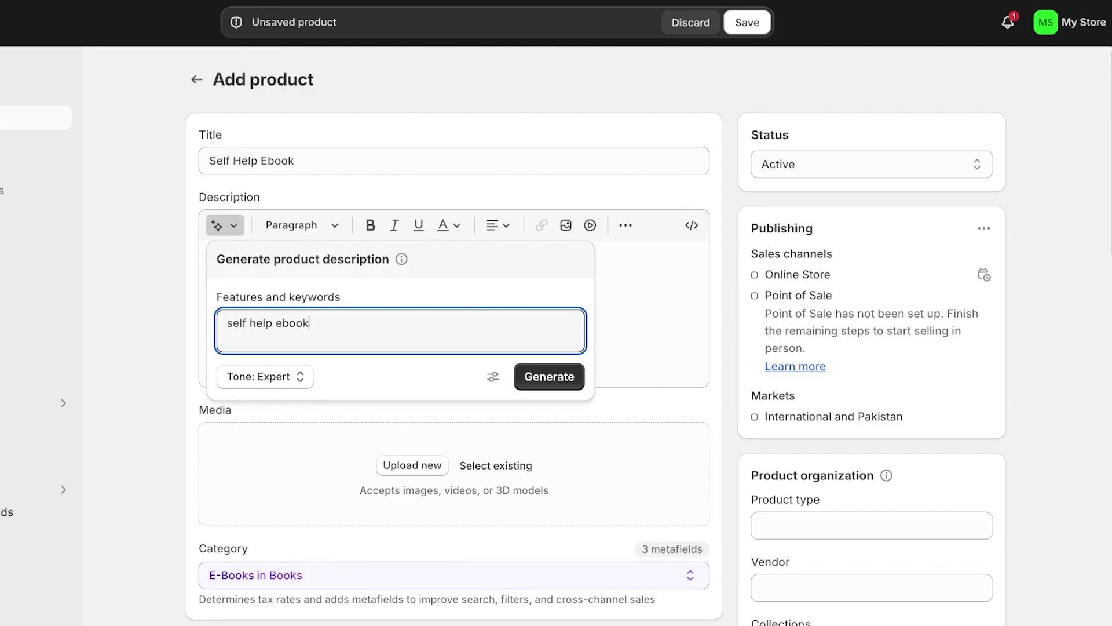
left_click(548, 376)
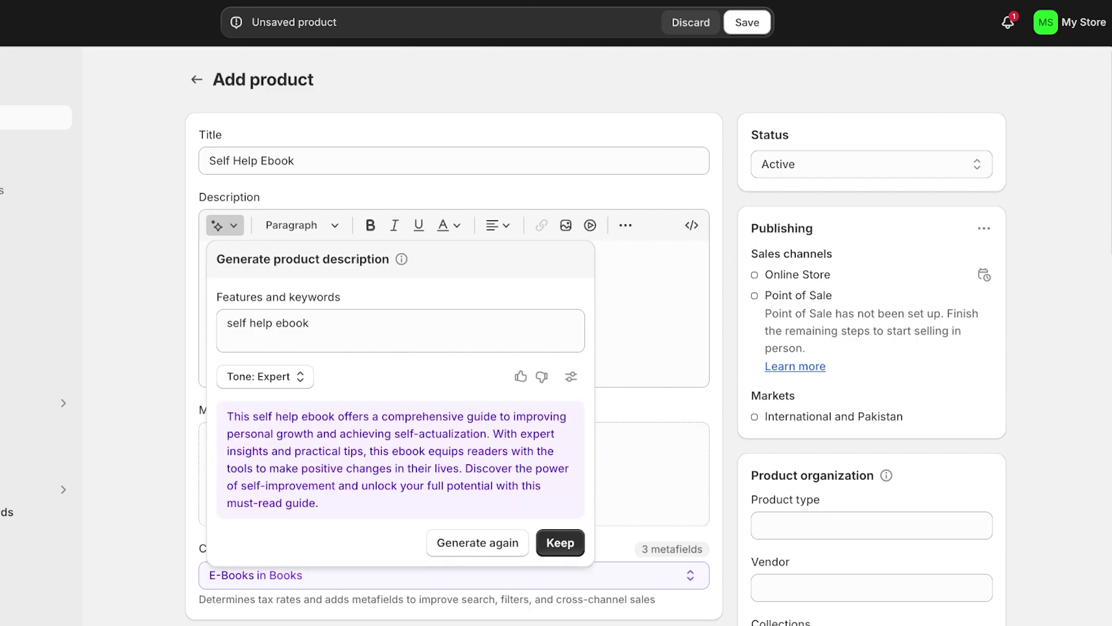
left_click(560, 542)
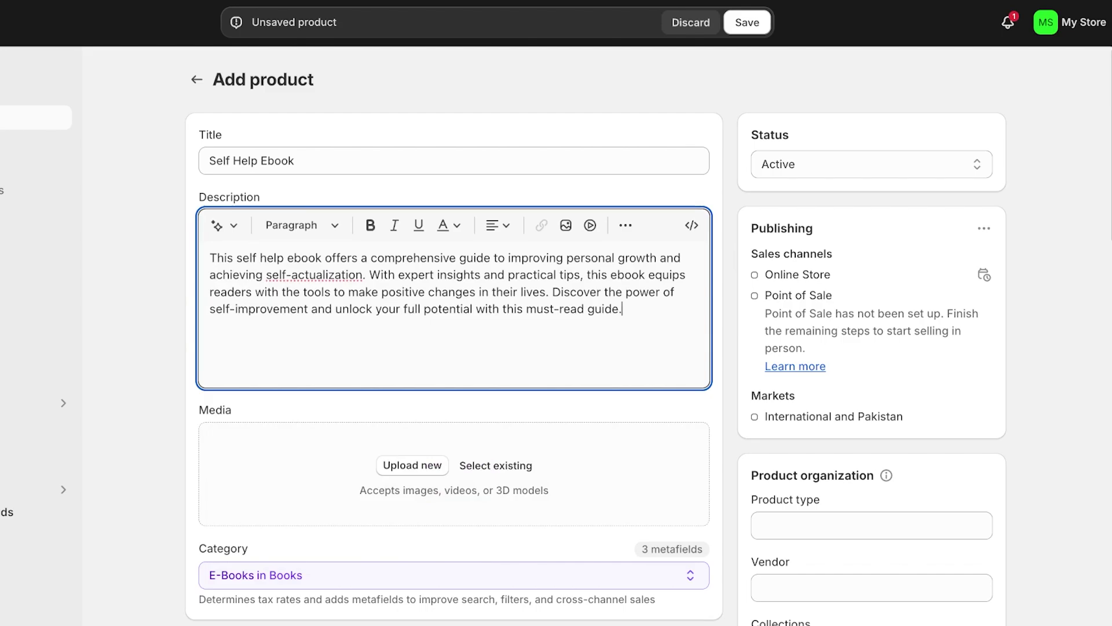
Upload the butterfly logo image as the product's media and set the price to Rs 100
scroll(596, 336, "down", 2)
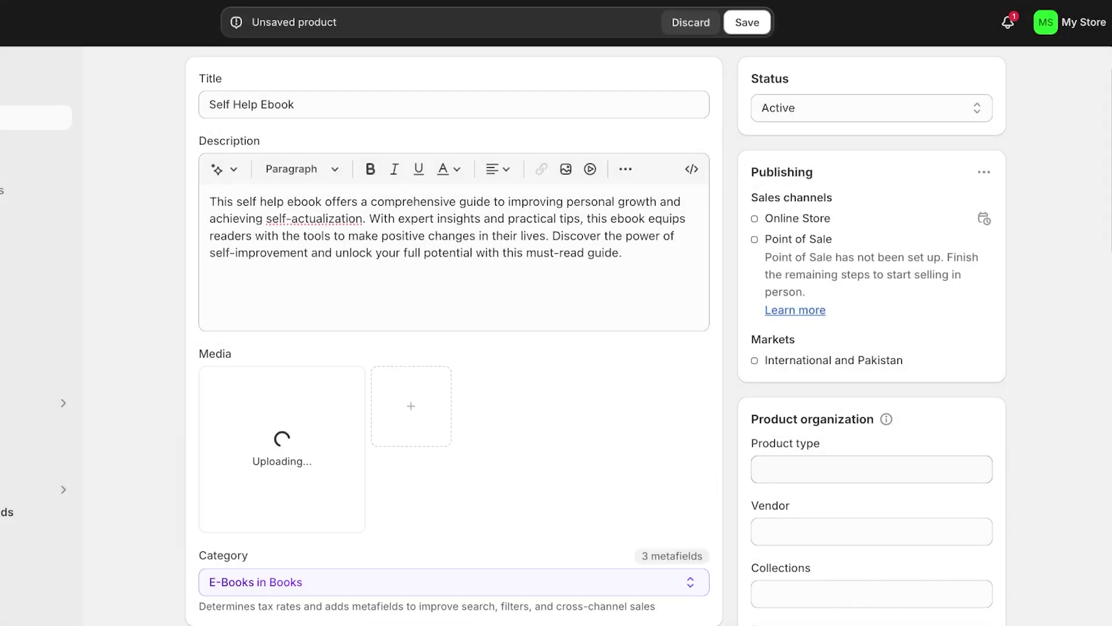
scroll(596, 335, "down", 5)
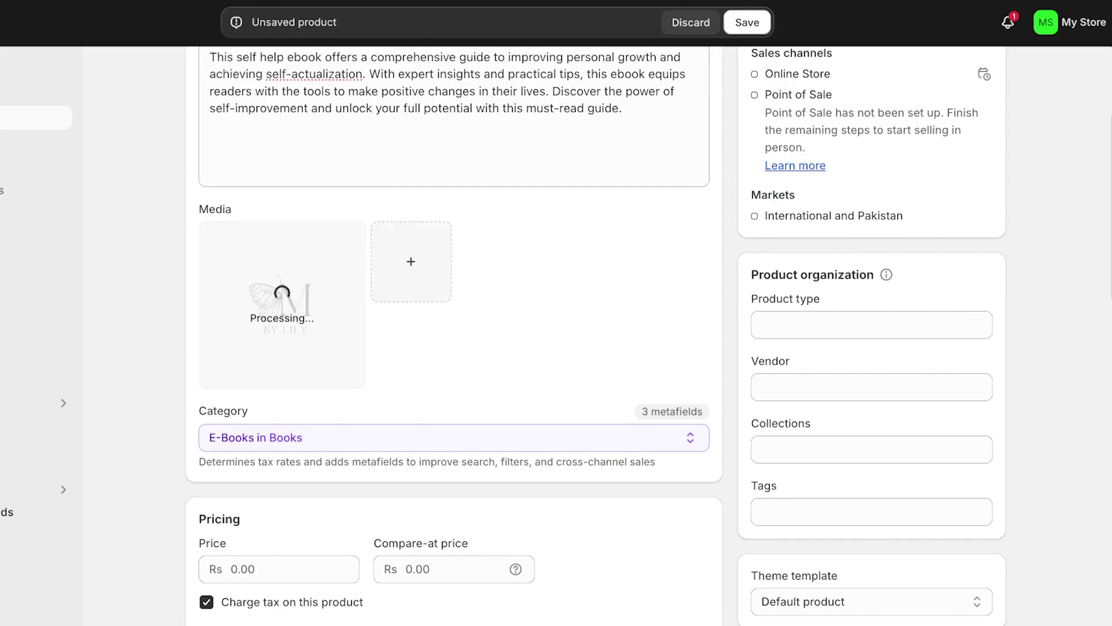
scroll(282, 264, "down", 1)
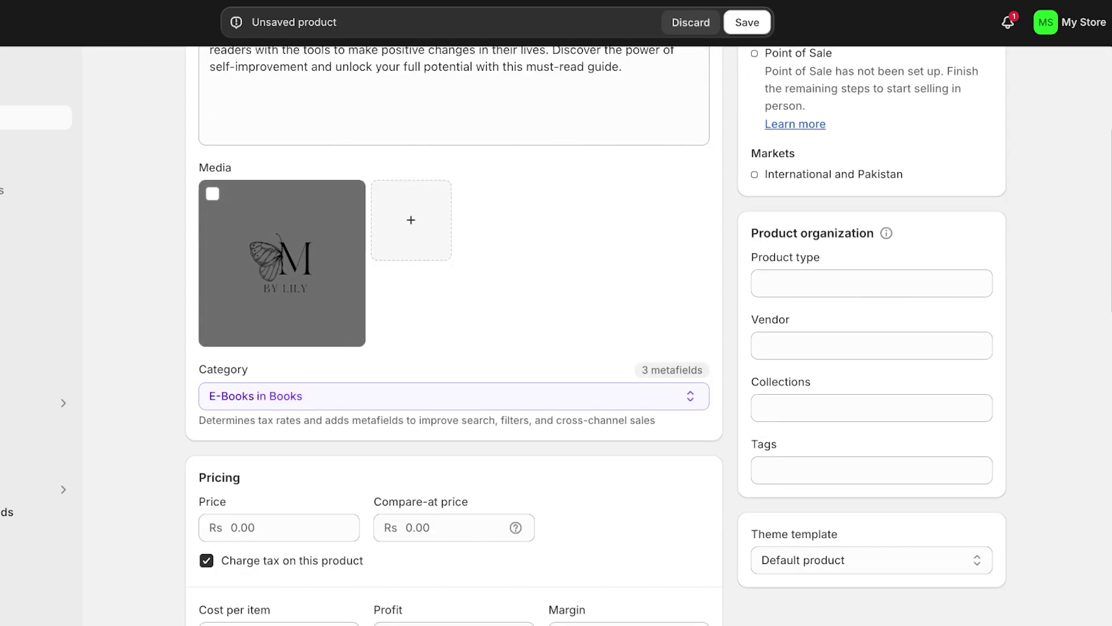
scroll(282, 263, "down", 5)
left_click(279, 221)
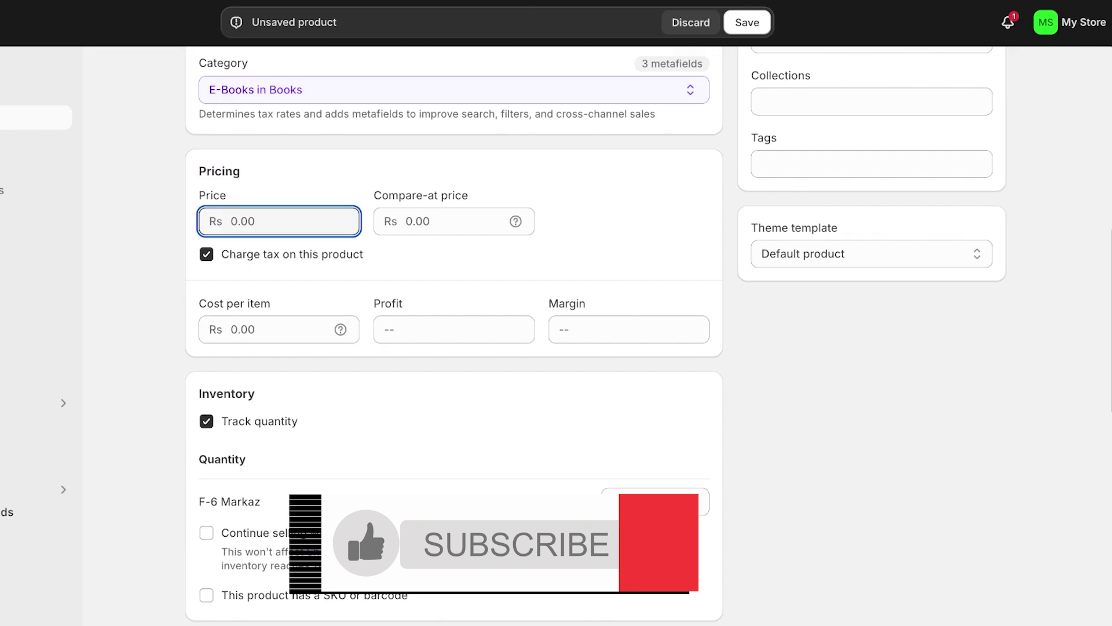
type("100")
Turn off quantity tracking and the physical product setting for the ebook, and save the product
scroll(278, 221, "down", 5)
left_click(206, 147)
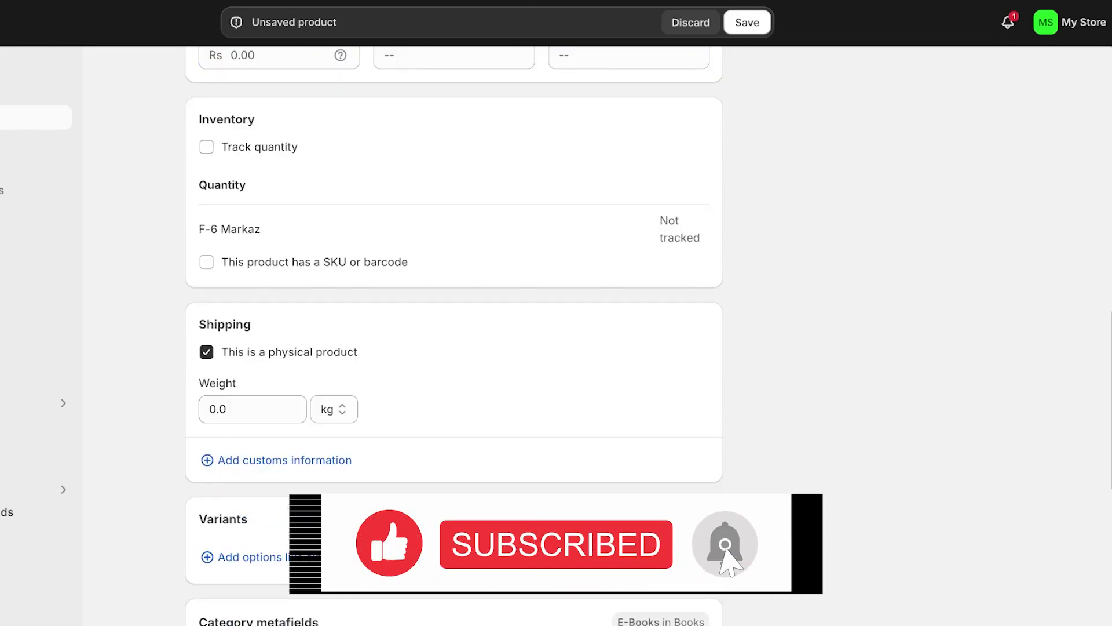
left_click(206, 351)
scroll(455, 336, "down", 3)
scroll(455, 336, "down", 3)
scroll(454, 336, "up", 3)
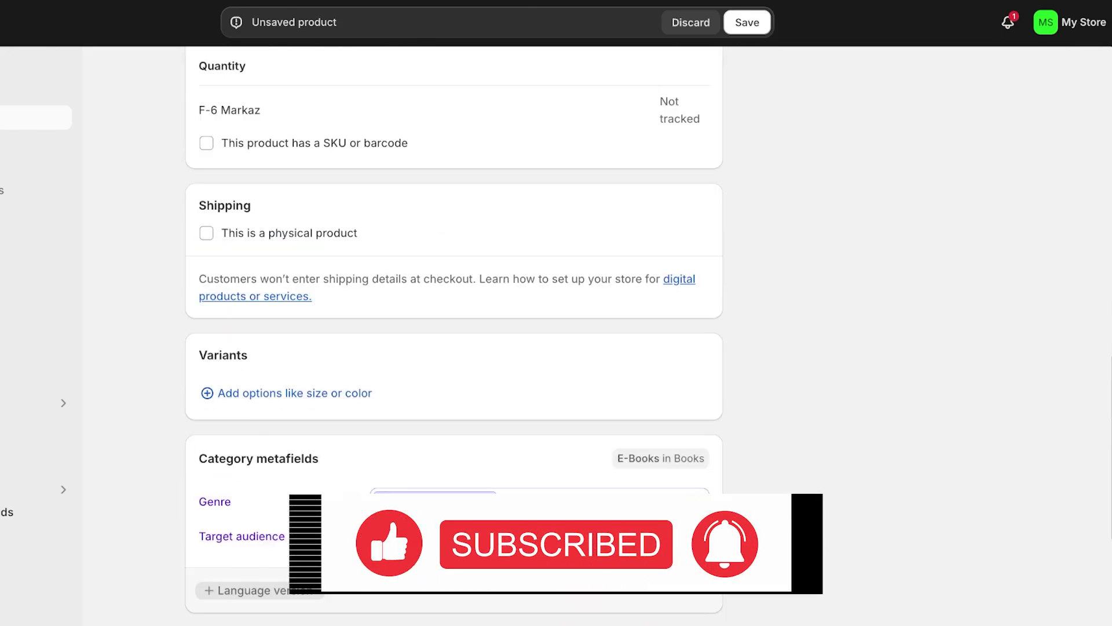
scroll(454, 341, "down", 1)
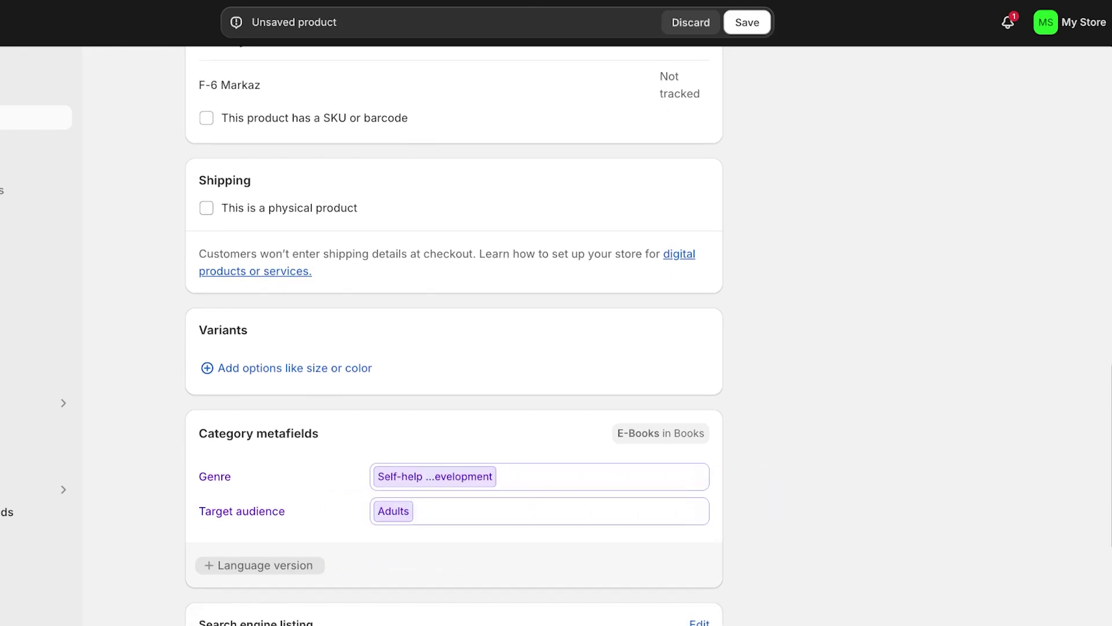
left_click(746, 22)
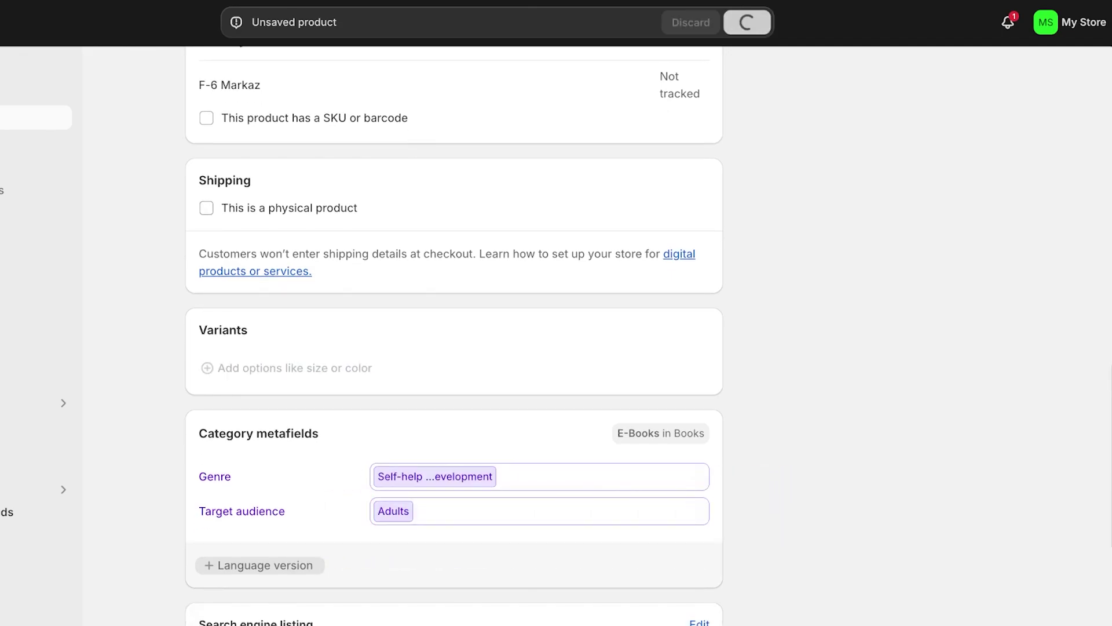
Examine the saved Self Help Ebook product's description, media, category, pricing and publishing details
scroll(454, 336, "up", 6)
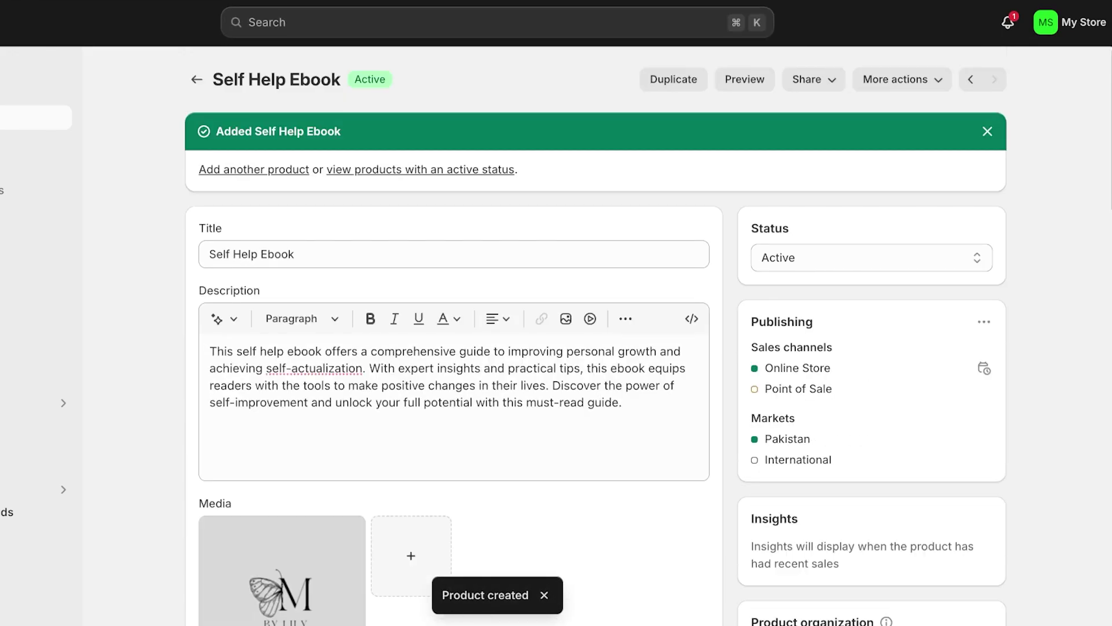
scroll(596, 336, "down", 8)
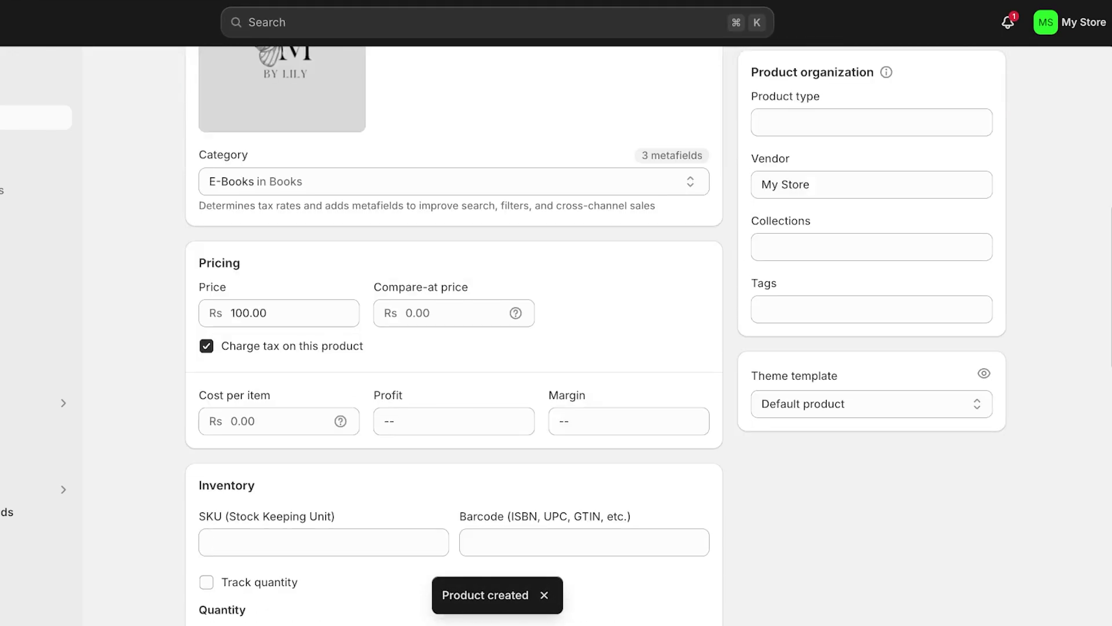
scroll(596, 336, "up", 7)
scroll(596, 336, "down", 5)
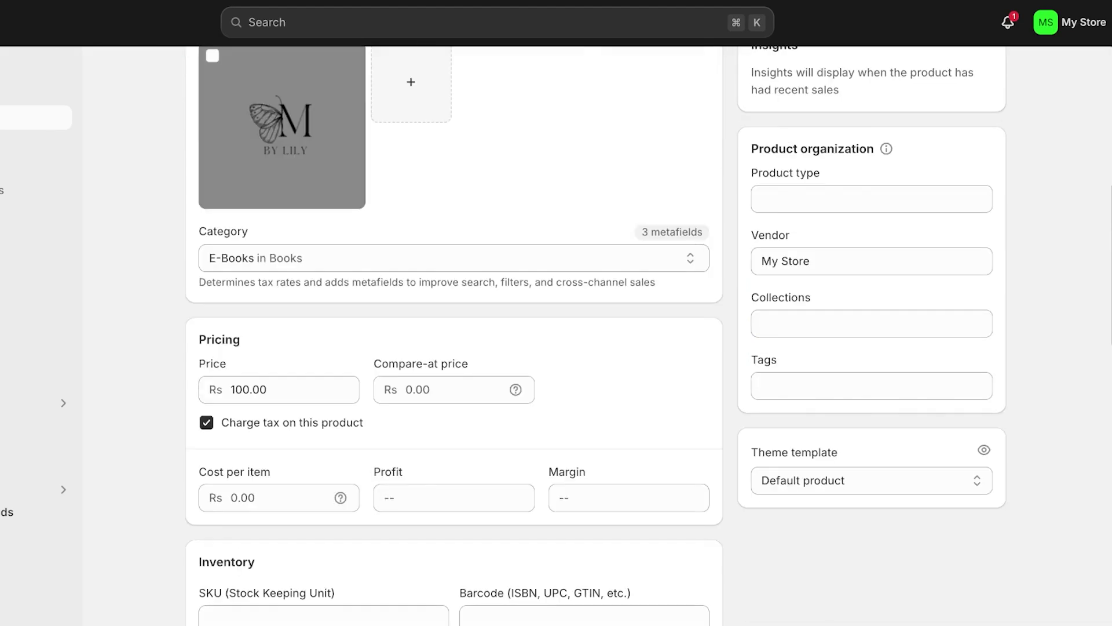
scroll(596, 336, "up", 2)
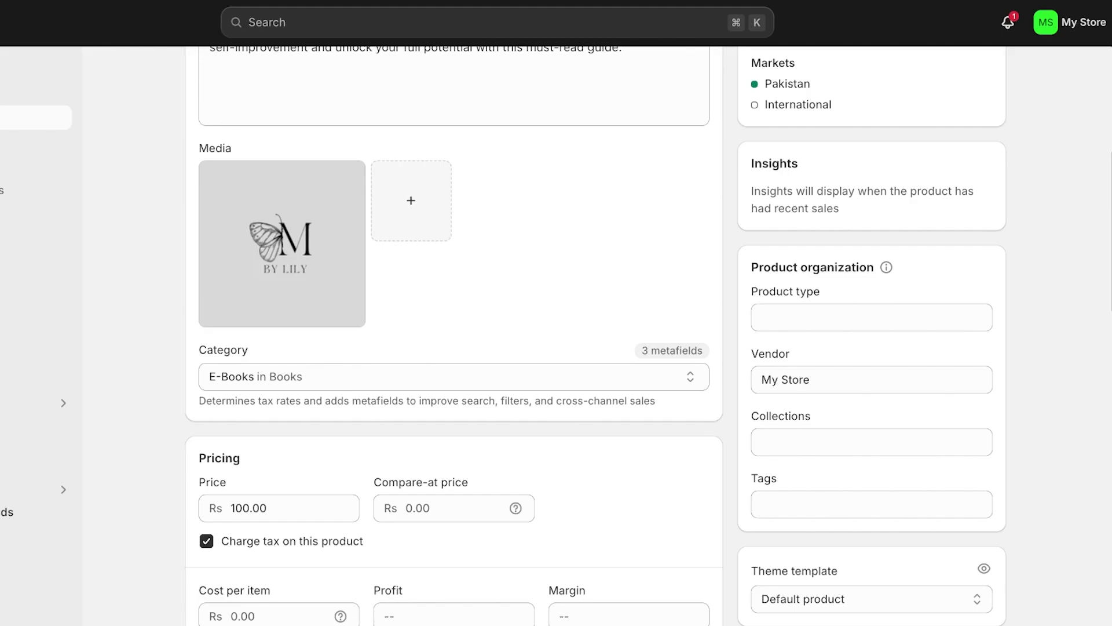
scroll(282, 371, "up", 2)
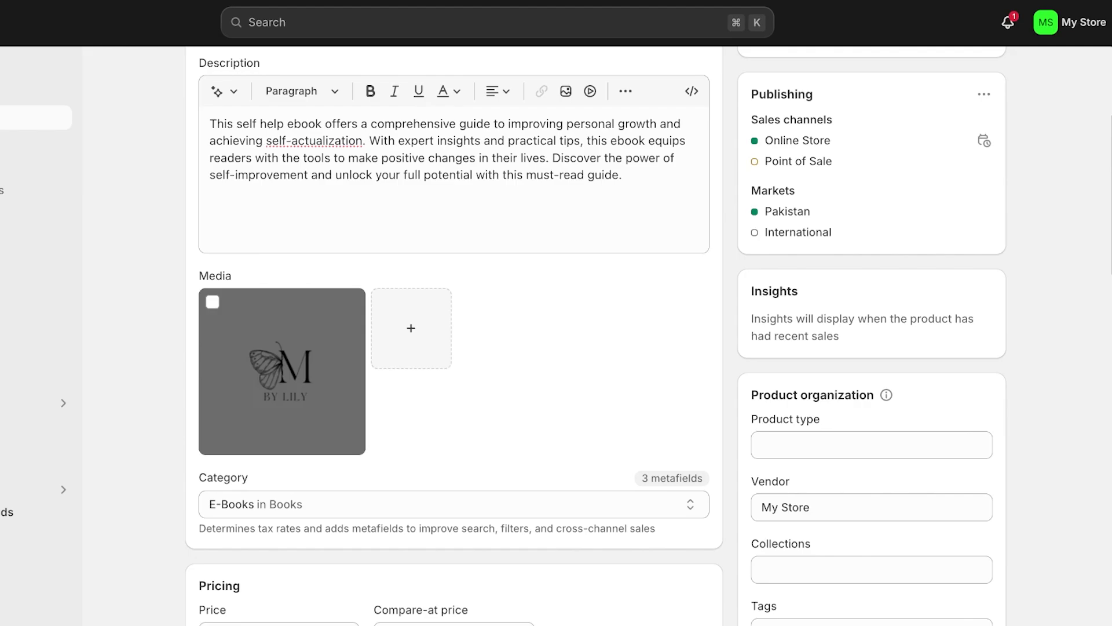
scroll(595, 336, "down", 2)
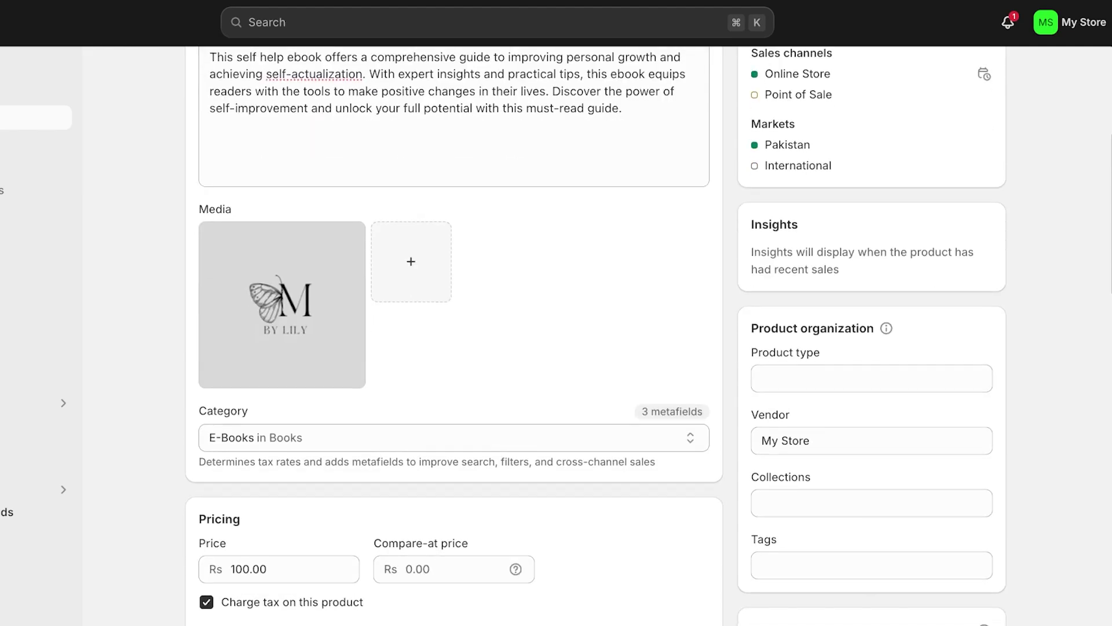
scroll(454, 336, "up", 3)
scroll(454, 336, "down", 10)
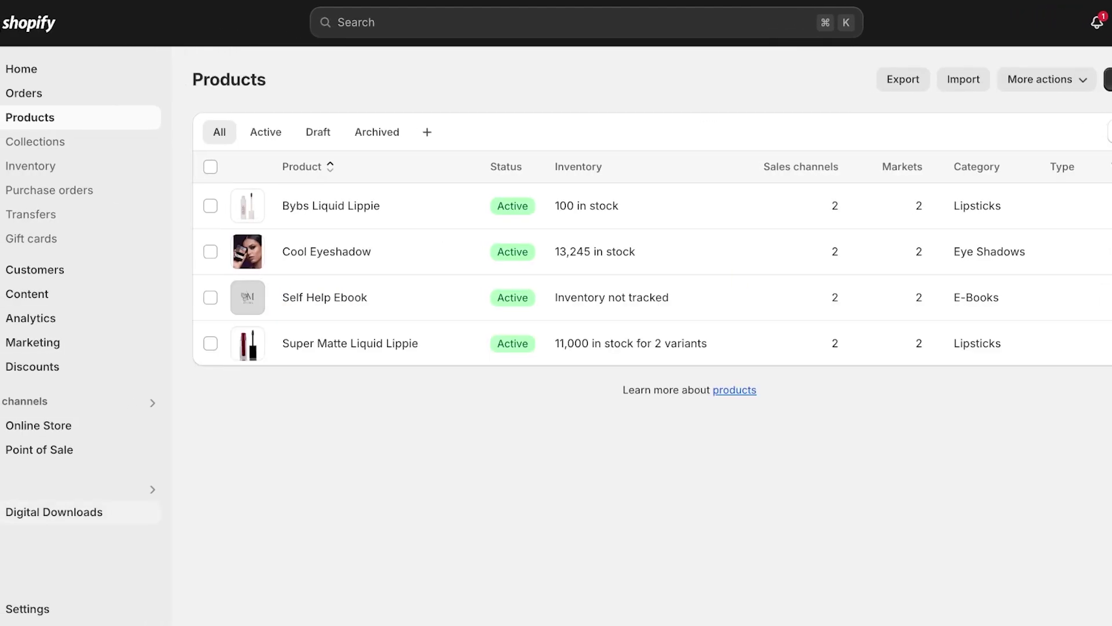
Open the digital files page for Self Help Ebook in the Digital Downloads app
left_click(54, 512)
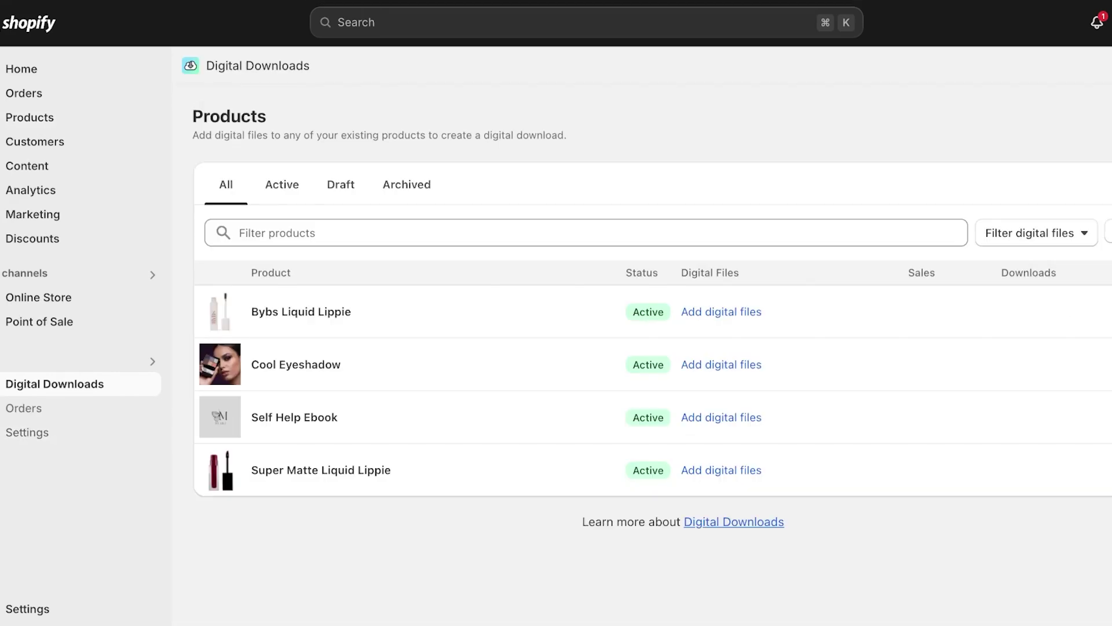
left_click(721, 417)
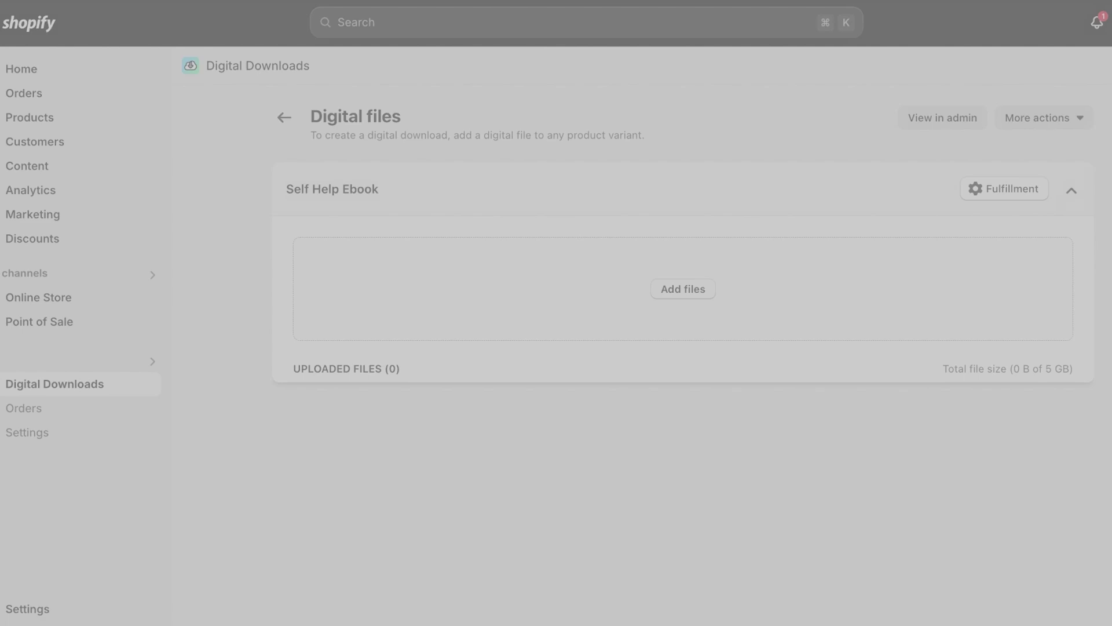
Switch to Canva, search the templates for "ebook" and look through the ebook cover designs
key("Return")
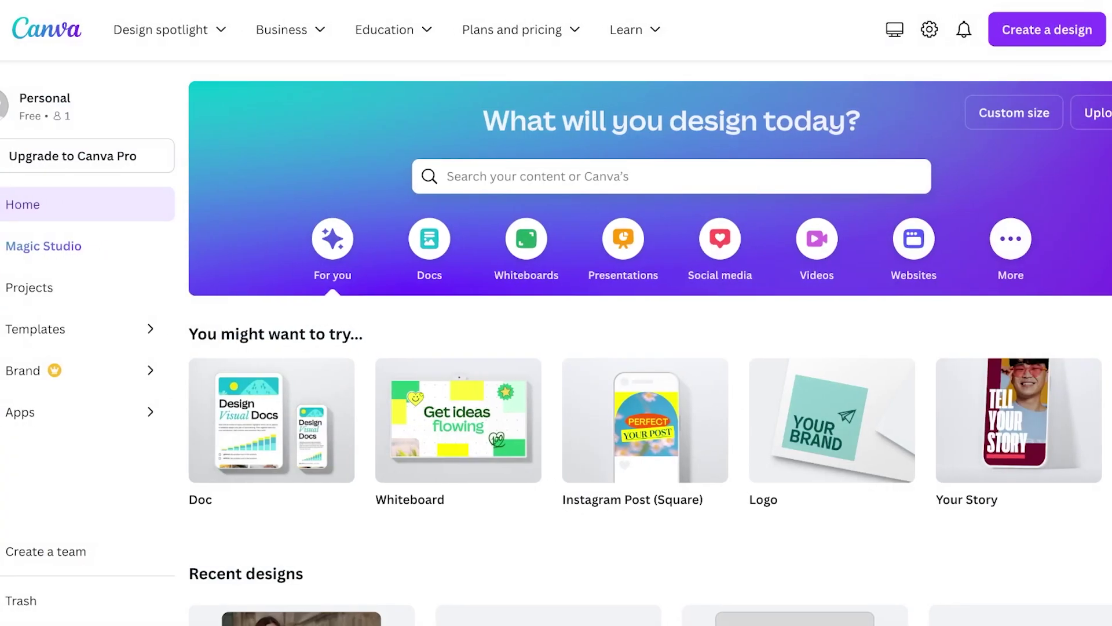
left_click(685, 176)
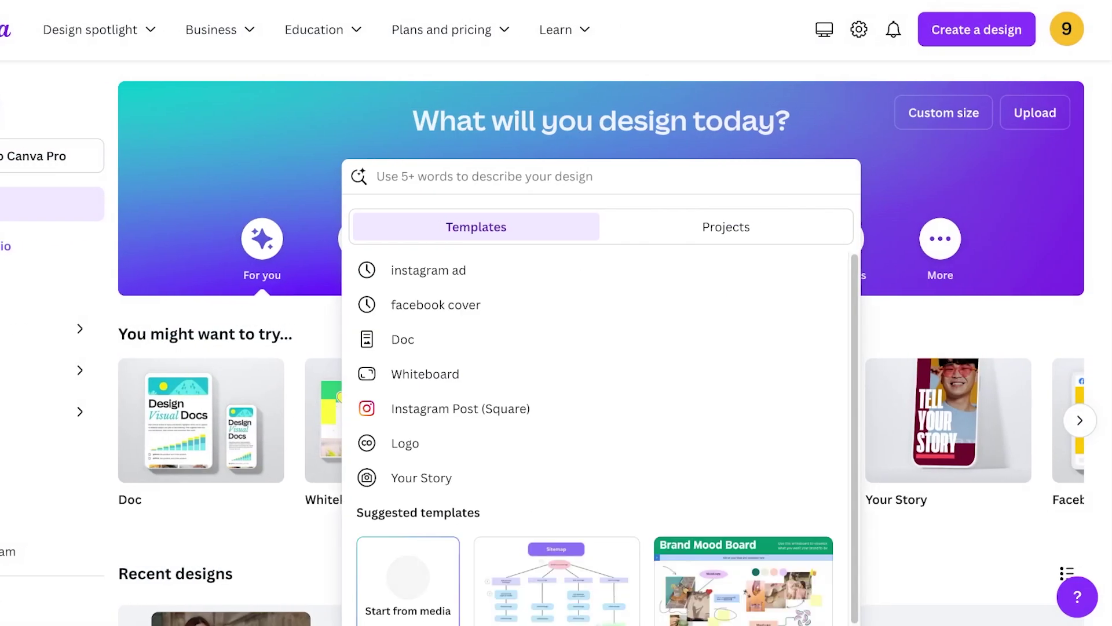
type("ebo")
key("Return")
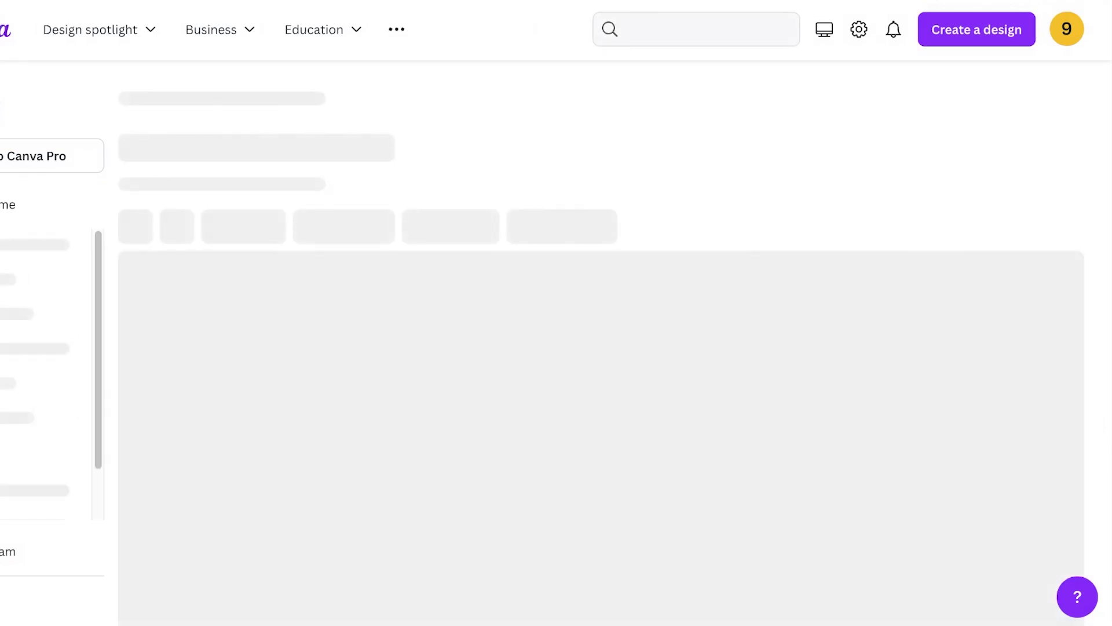
scroll(601, 342, "down", 5)
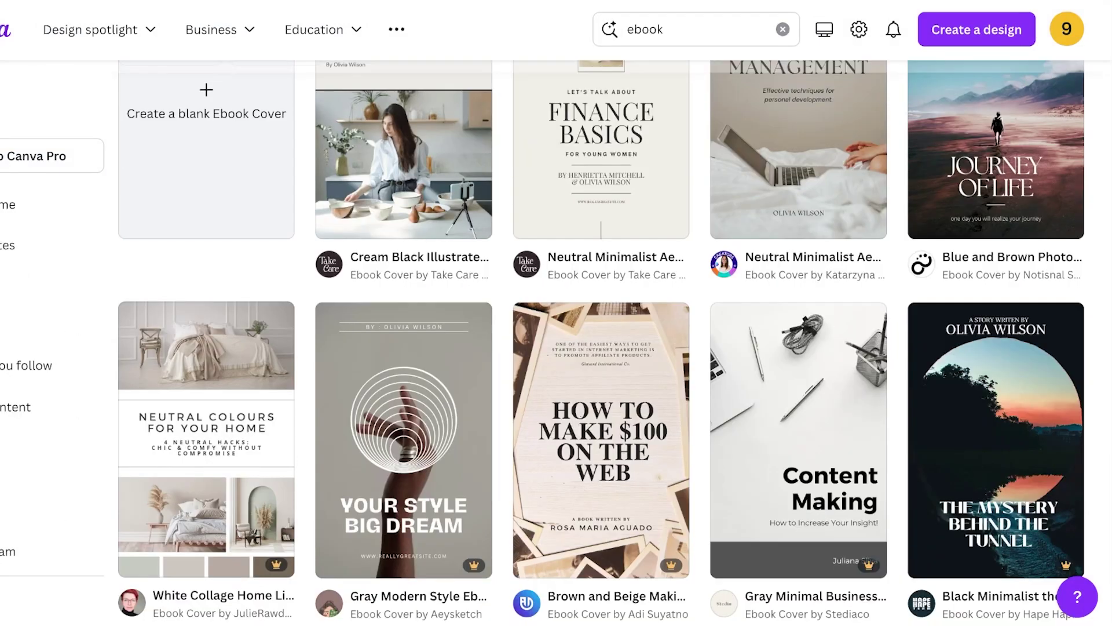
Look through the ebook cover designs and open the Neutral Minimalist Aesthetic Time Management template
scroll(601, 173, "up", 1)
scroll(601, 261, "up", 2)
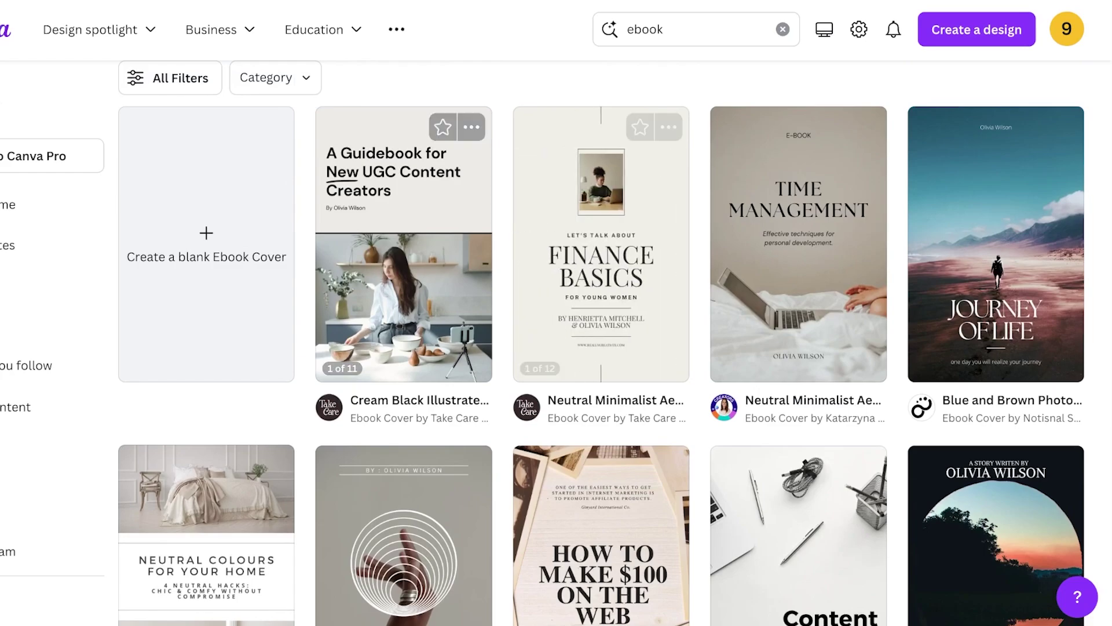
scroll(798, 243, "down", 7)
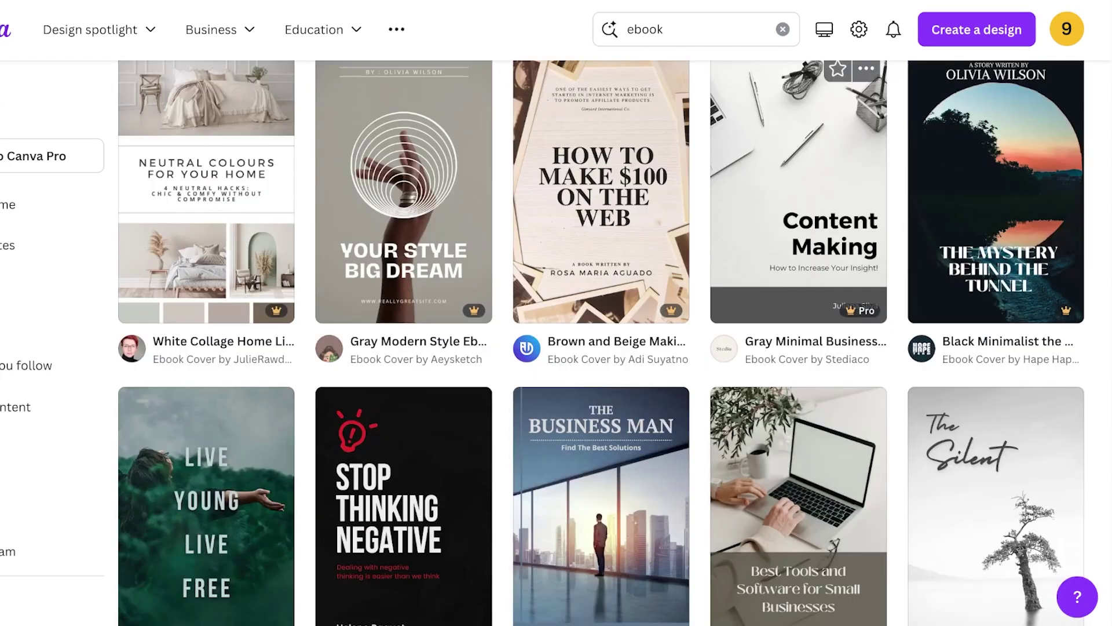
scroll(799, 243, "down", 5)
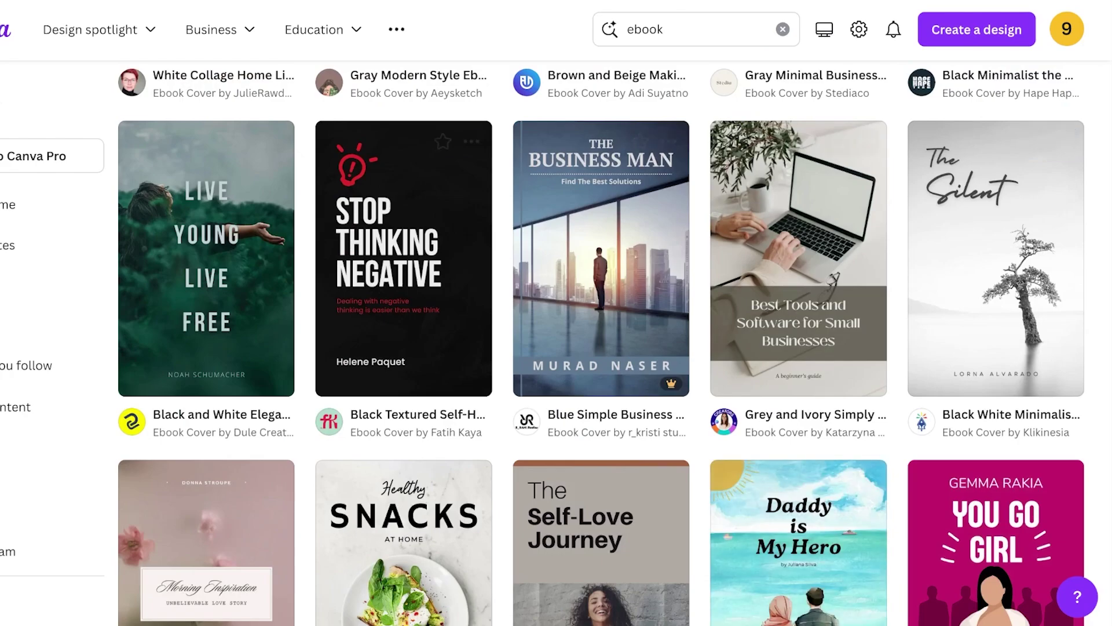
scroll(403, 290, "up", 12)
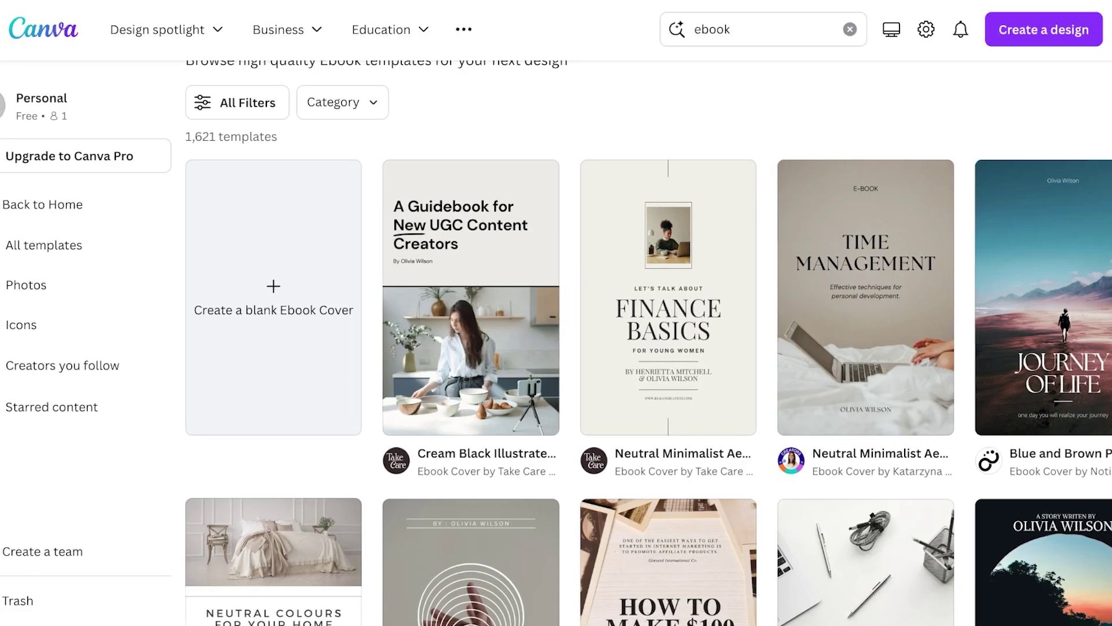
left_click(866, 297)
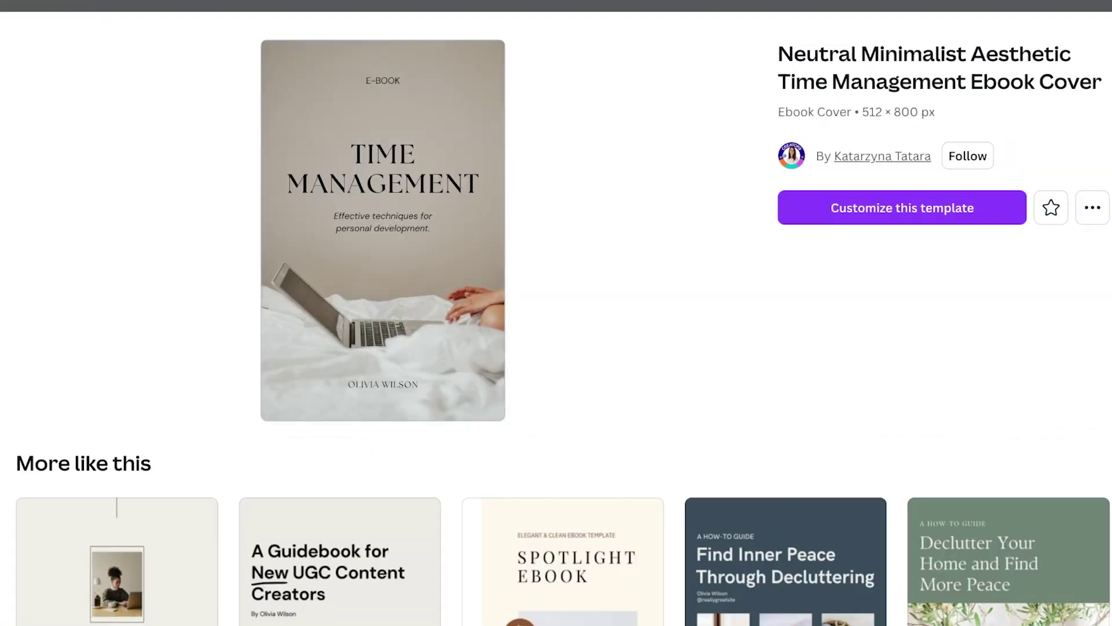
Open the similar Cream Black Illustrated Guidebook For UGC Content Creators template and preview its inner pages
scroll(304, 284, "down", 8)
left_click(339, 284)
scroll(339, 284, "down", 1)
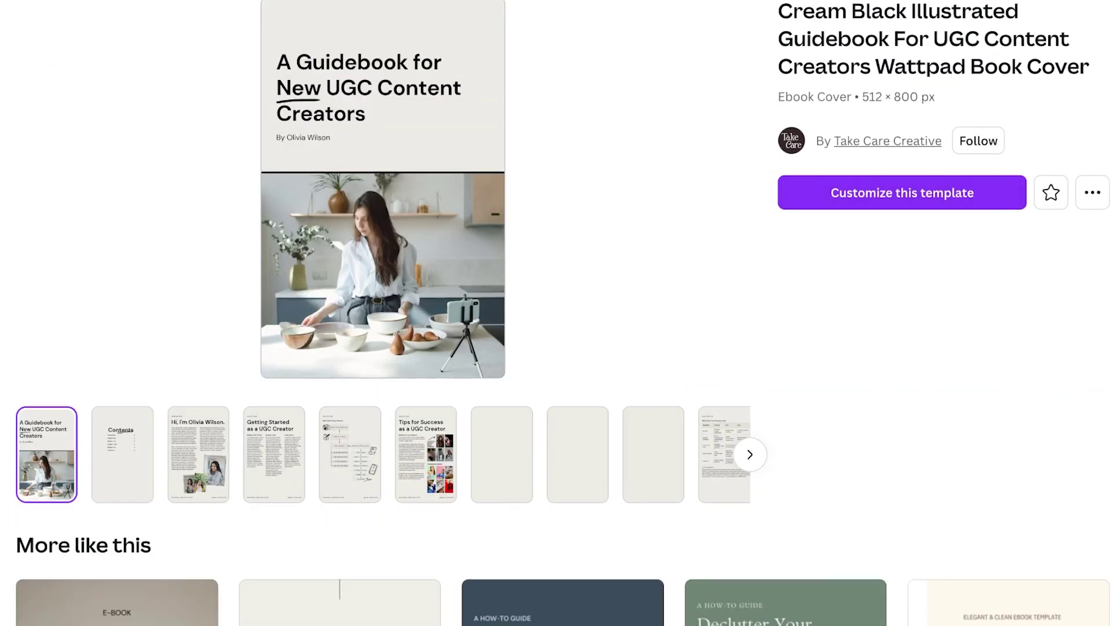
left_click(274, 454)
left_click(350, 455)
left_click(426, 454)
left_click(501, 454)
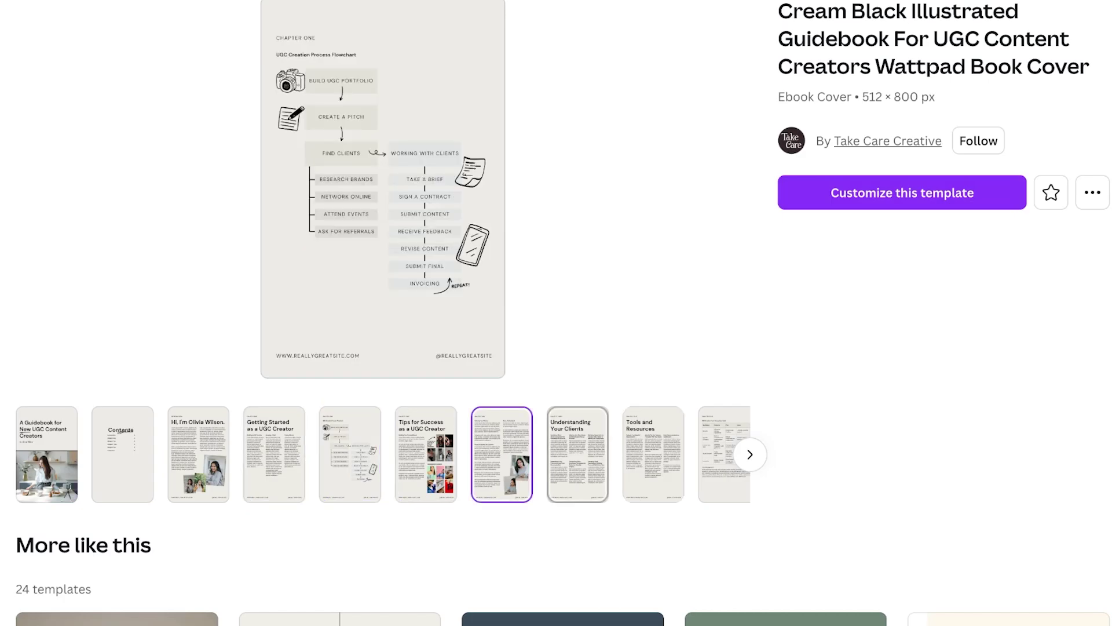
left_click(653, 454)
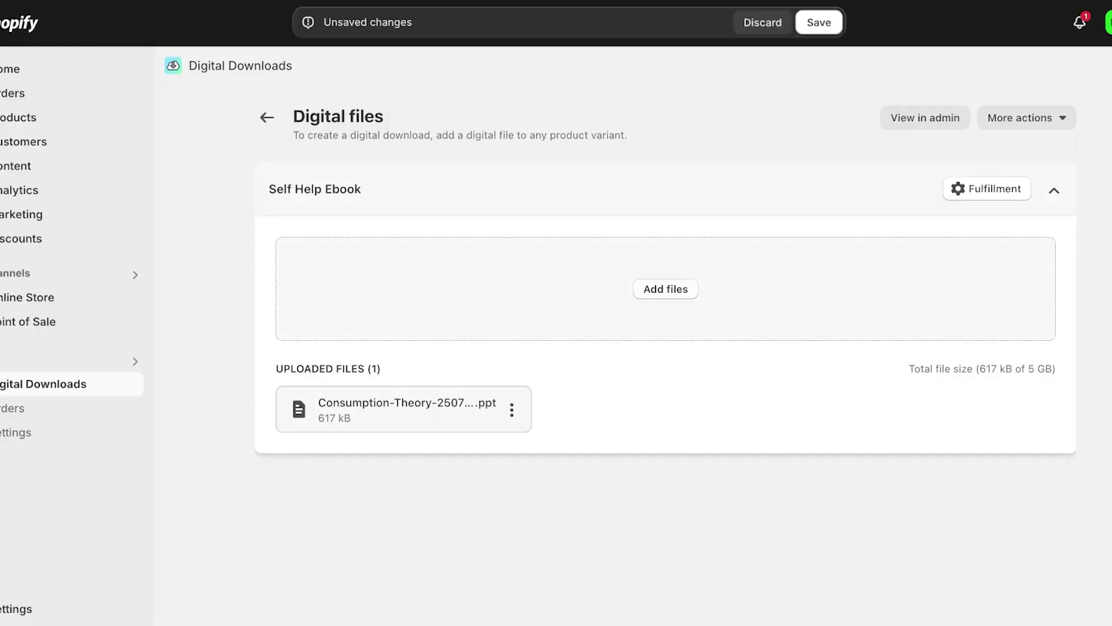
Set Self Help Ebook's fulfillment to send files automatically with a maximum of 10 downloads, and apply the settings
left_click(917, 188)
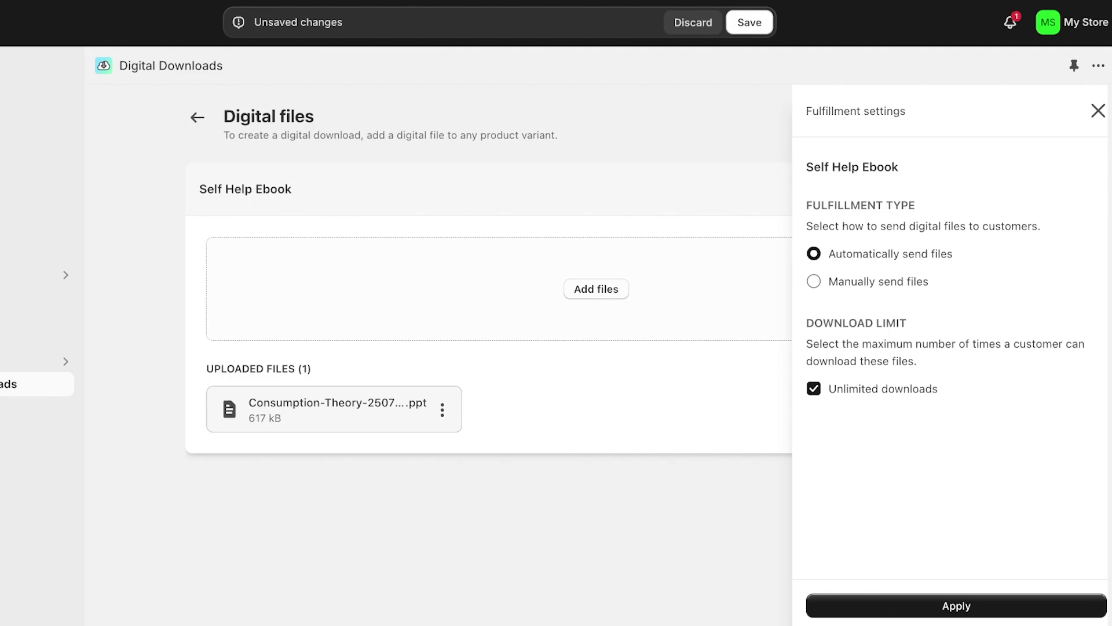
left_click(813, 281)
left_click(814, 388)
left_click(821, 446)
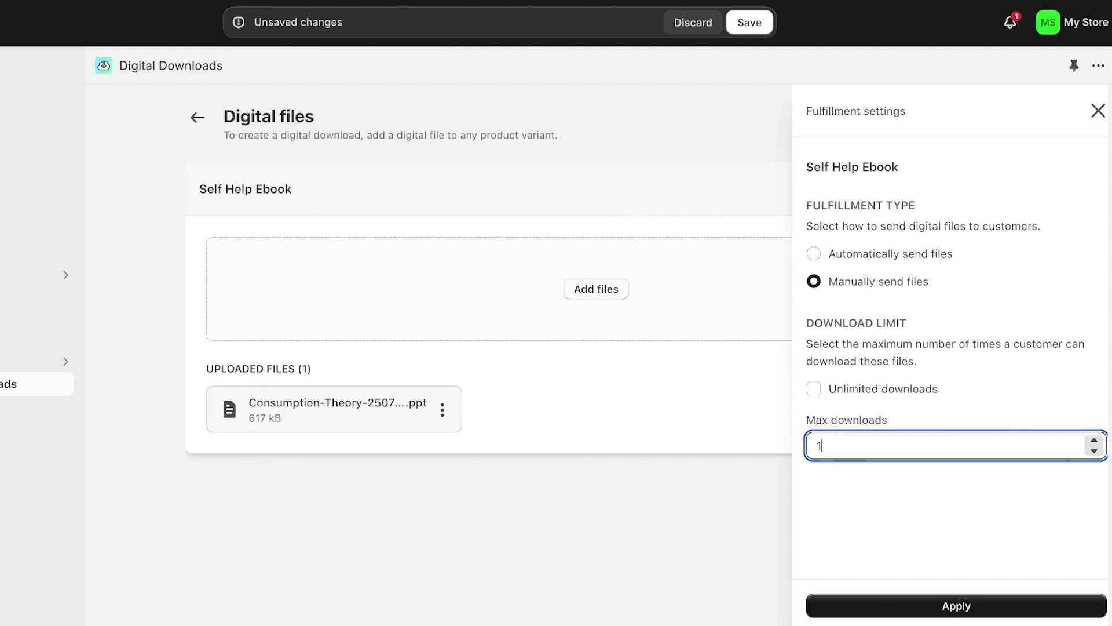
left_click(814, 388)
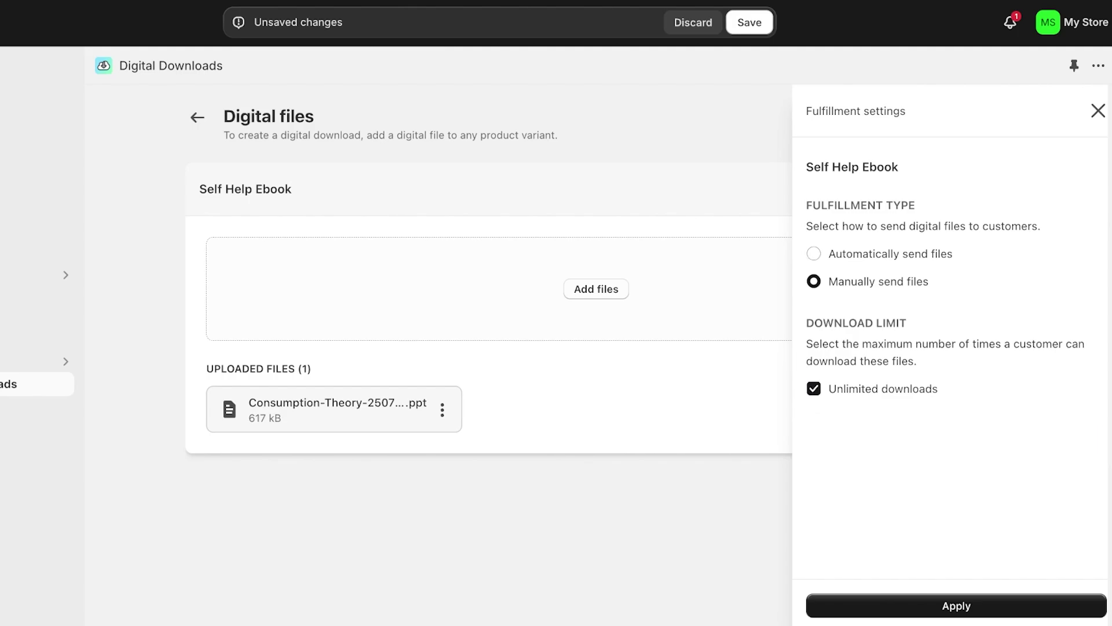
left_click(814, 388)
type("0")
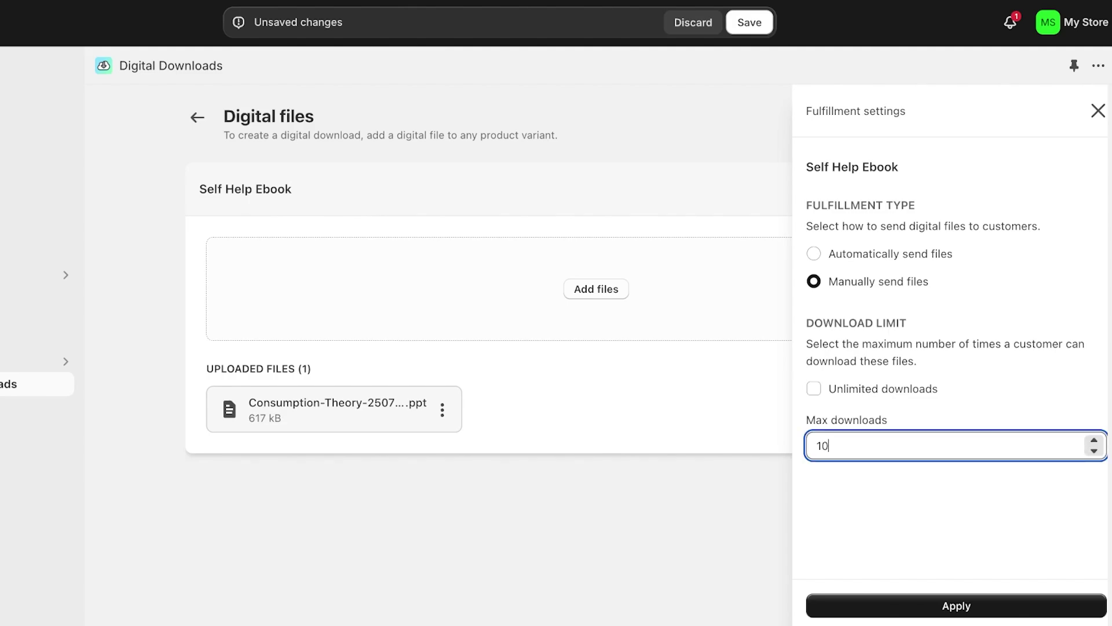
left_click(813, 253)
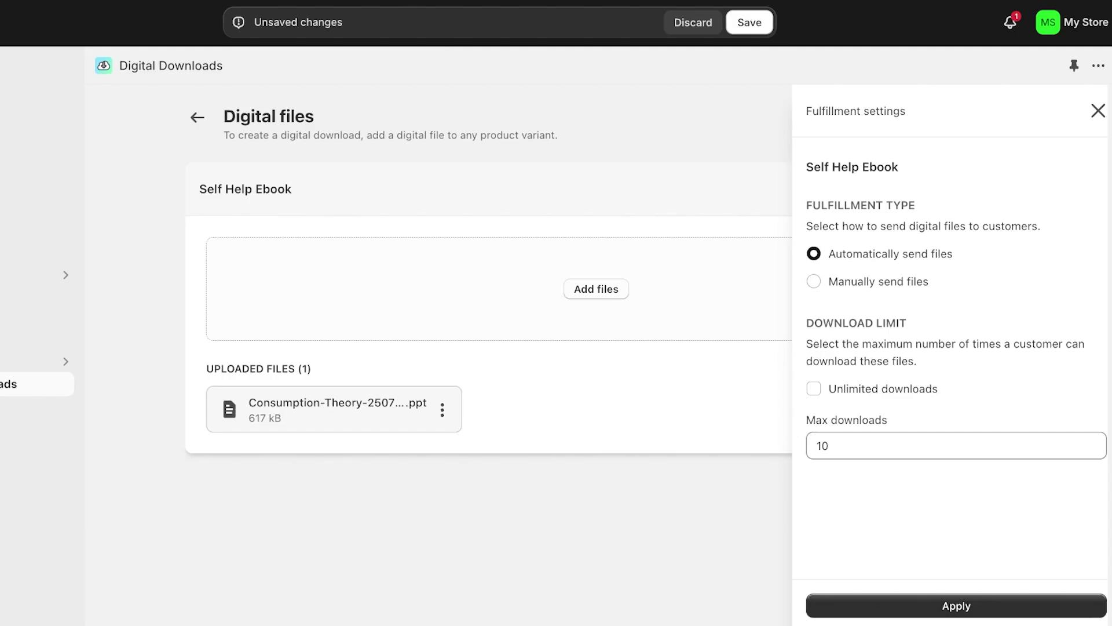
left_click(956, 605)
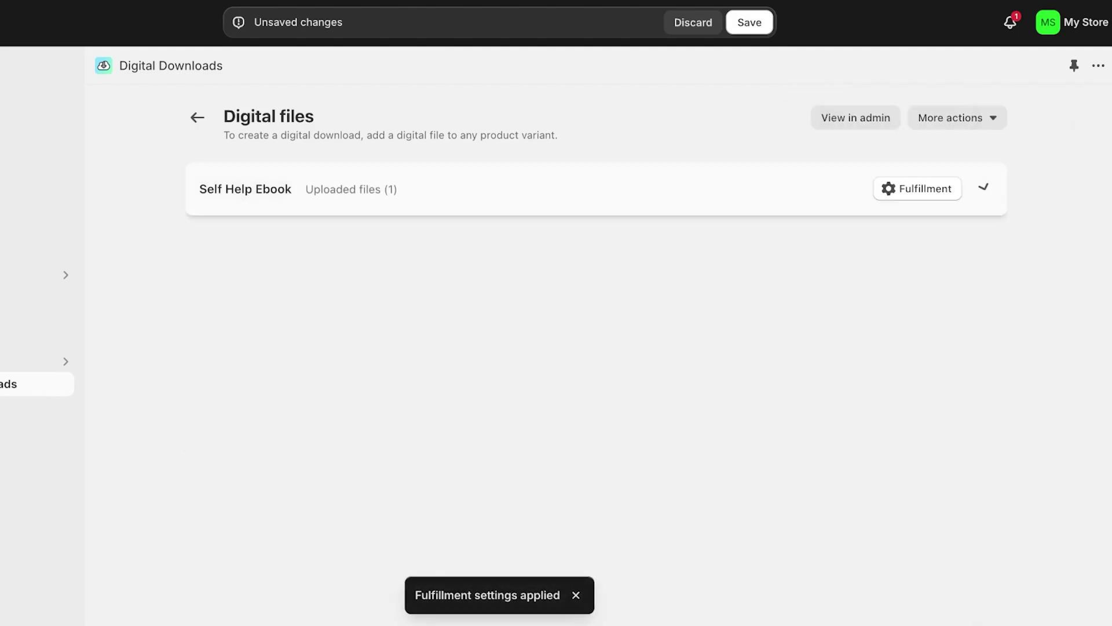
Try to save the changes on the ebook's digital files page
left_click(957, 117)
left_click(957, 118)
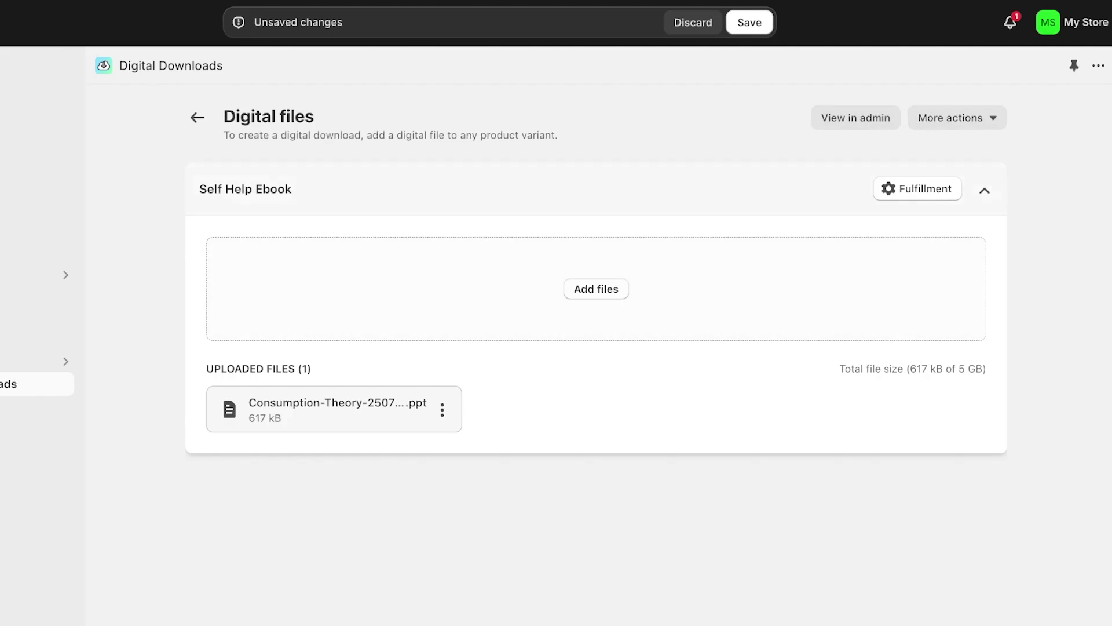
key("super+s")
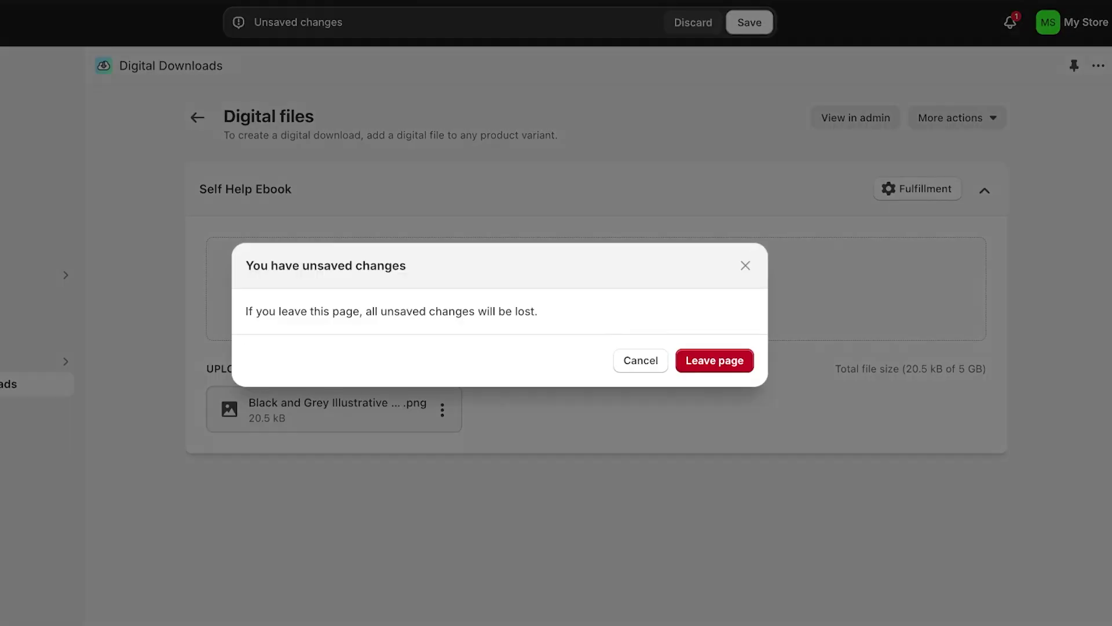
Stay on the digital files page, replace unlimited downloads with a maximum of 10 for Self Help Ebook, and apply and save the changes
key("Escape")
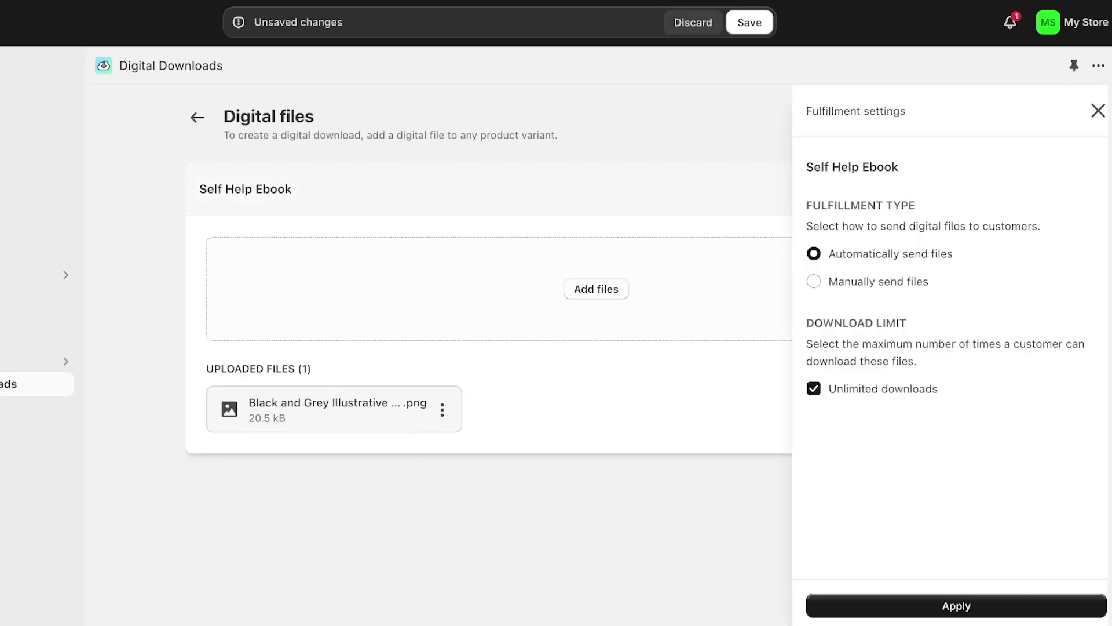
left_click(813, 388)
left_click(822, 446)
type("0")
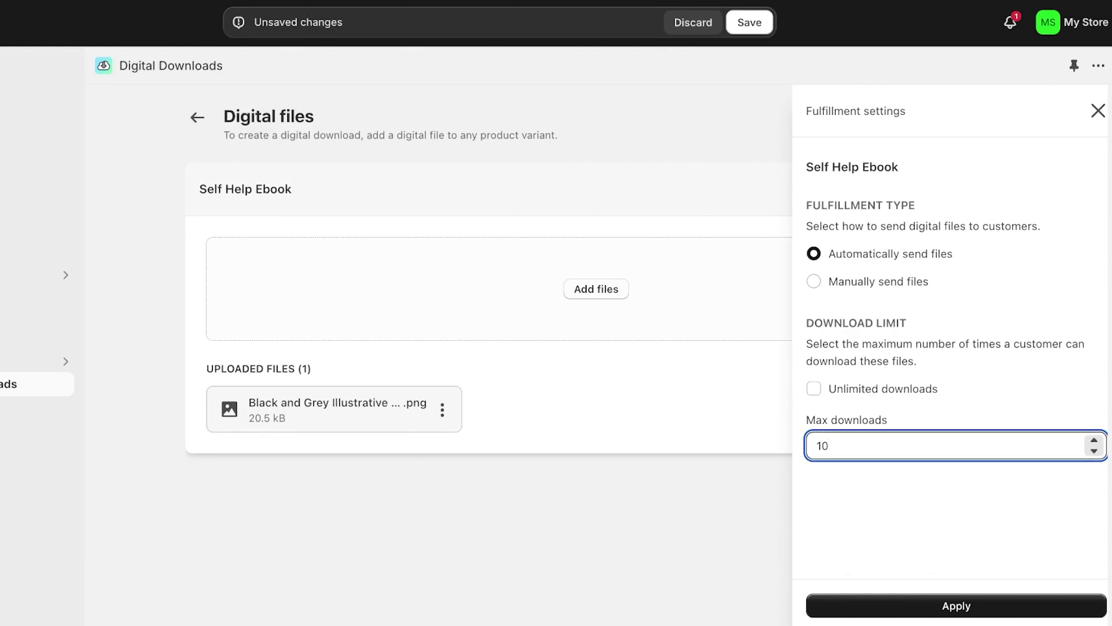
left_click(956, 605)
left_click(749, 22)
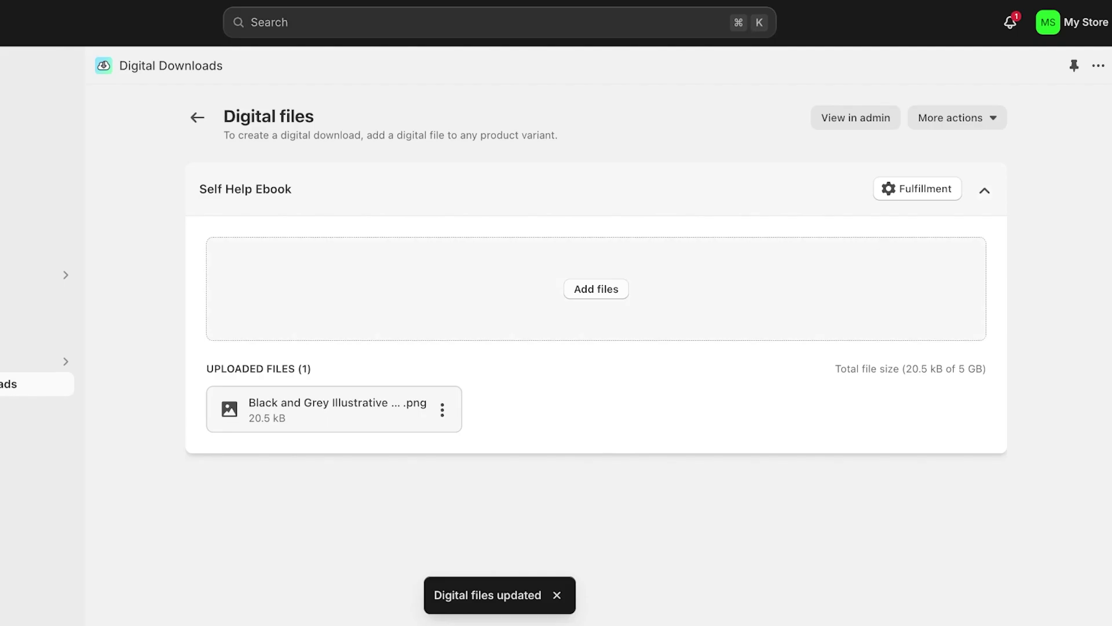
Open the Self Help Ebook product in the admin and examine its pricing, inventory, shipping, metafields and search engine listing
left_click(855, 117)
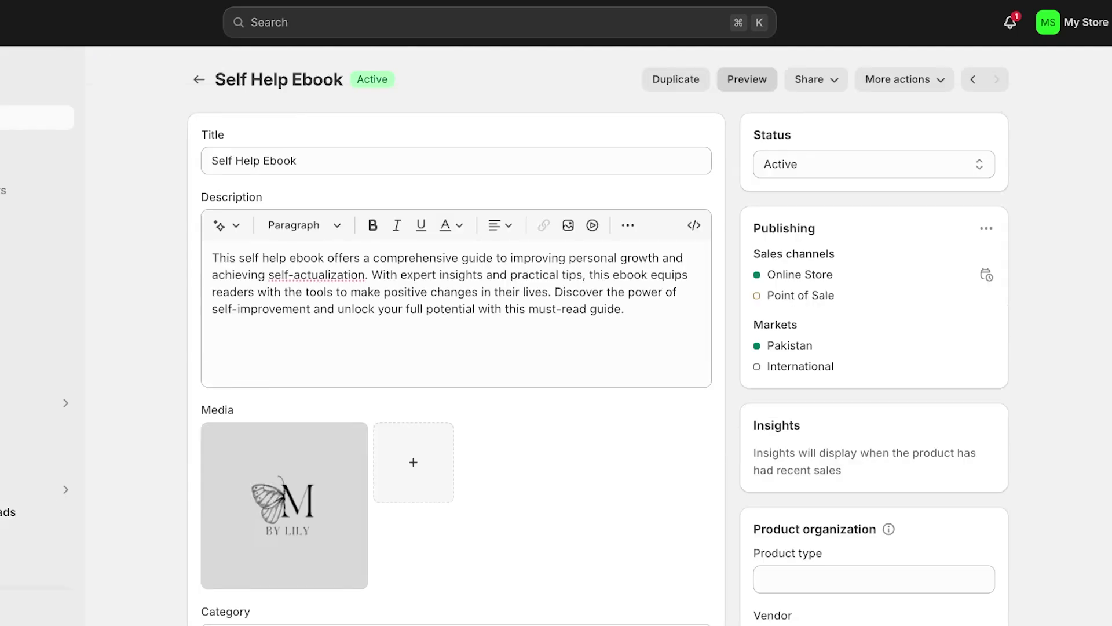
scroll(456, 336, "down", 10)
scroll(457, 336, "up", 3)
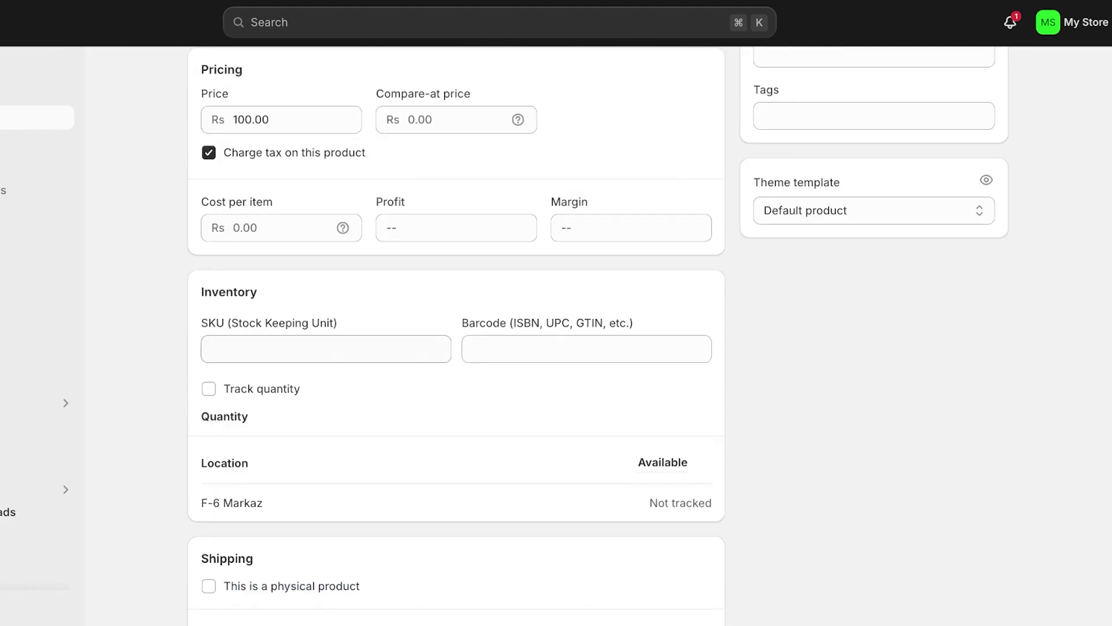
scroll(456, 336, "down", 8)
scroll(456, 336, "up", 8)
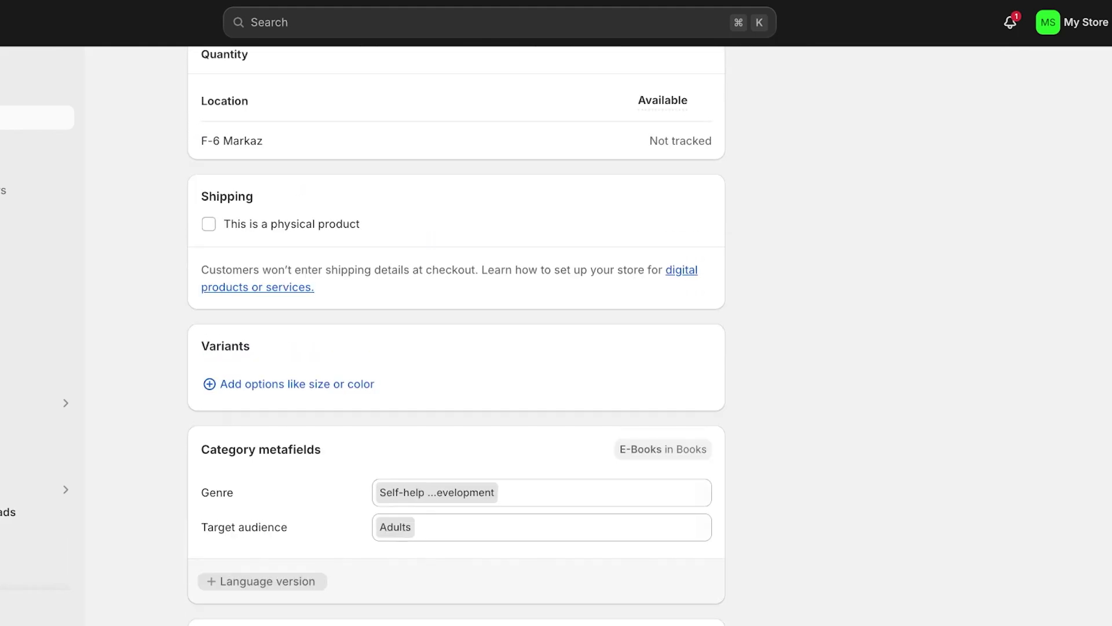
scroll(456, 336, "down", 10)
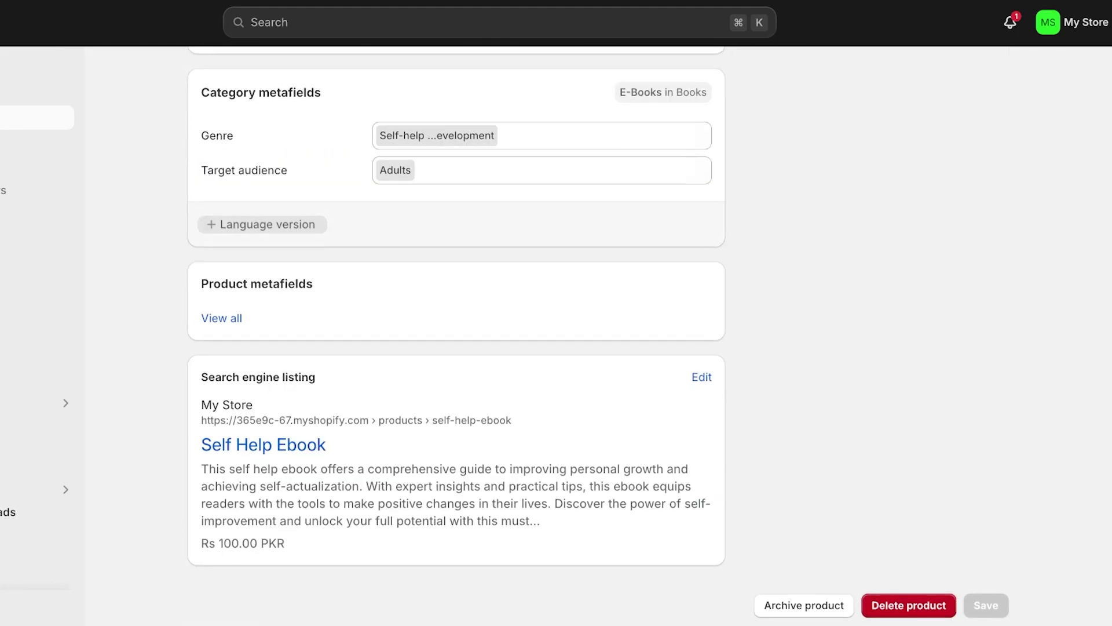
scroll(456, 336, "up", 15)
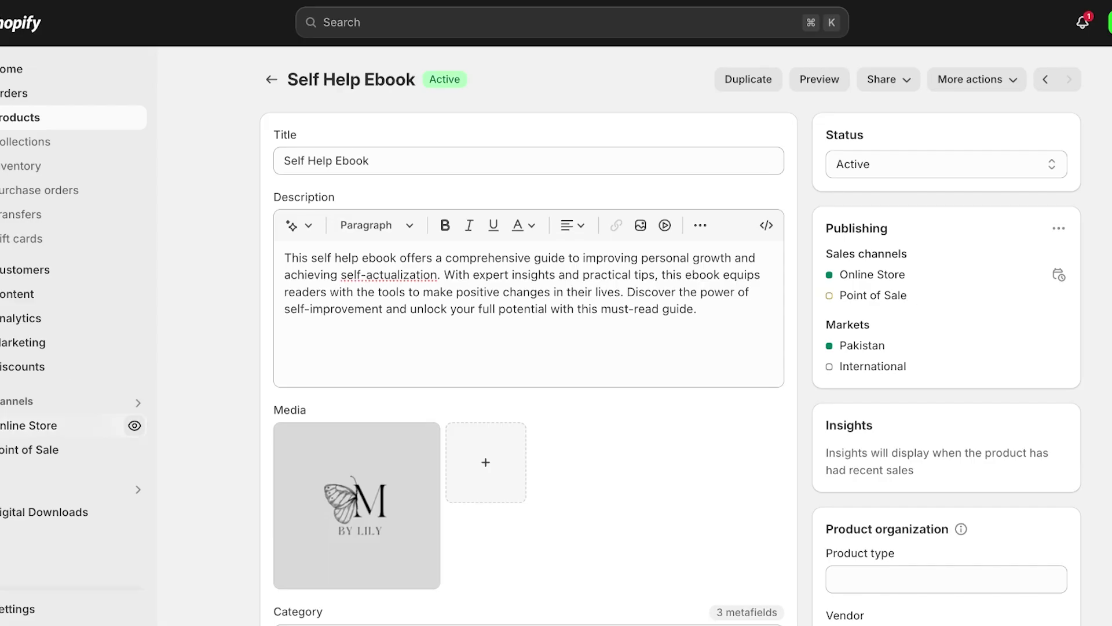
Preview Self Help Ebook on the online store from the product list and add it to the cart
left_click(20, 117)
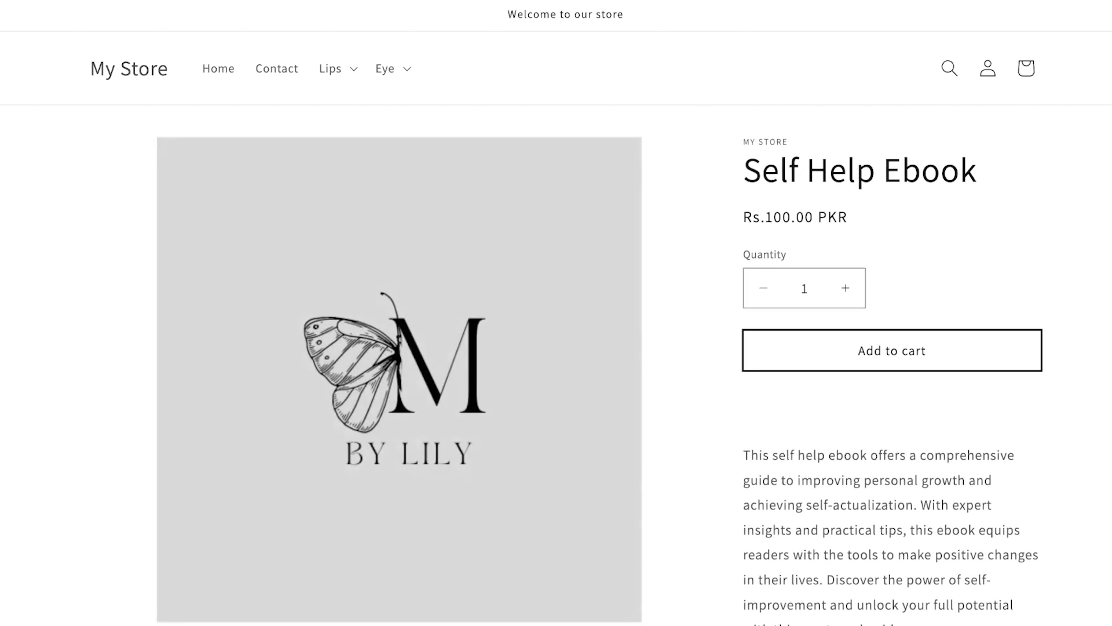
left_click(892, 350)
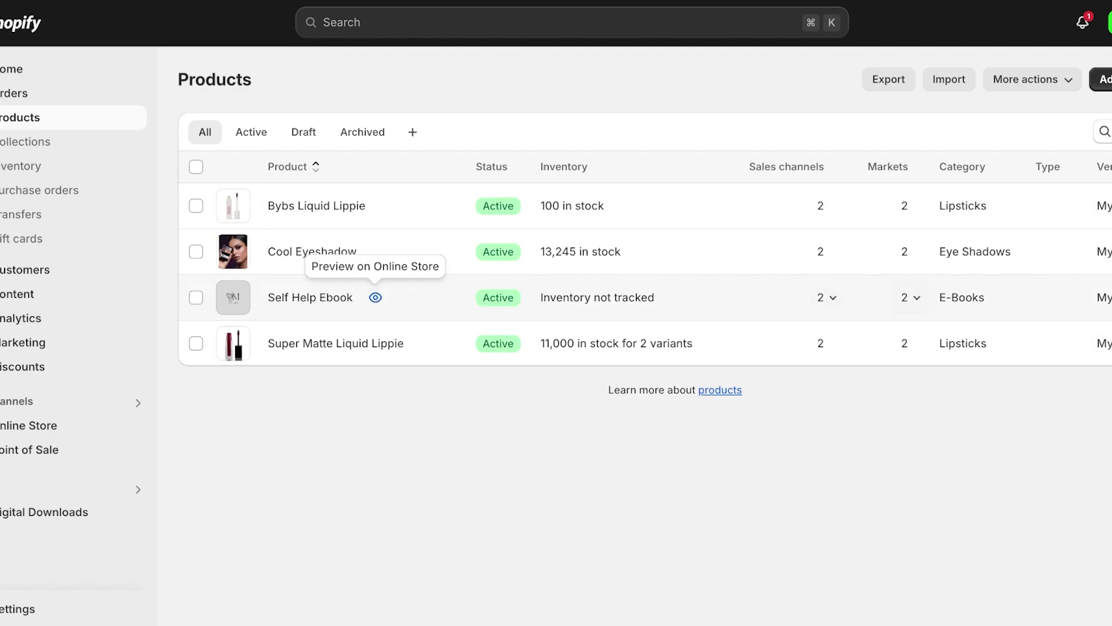
Check the product list in Digital Downloads for attached files, sales and downloads, and leave the app
left_click(44, 511)
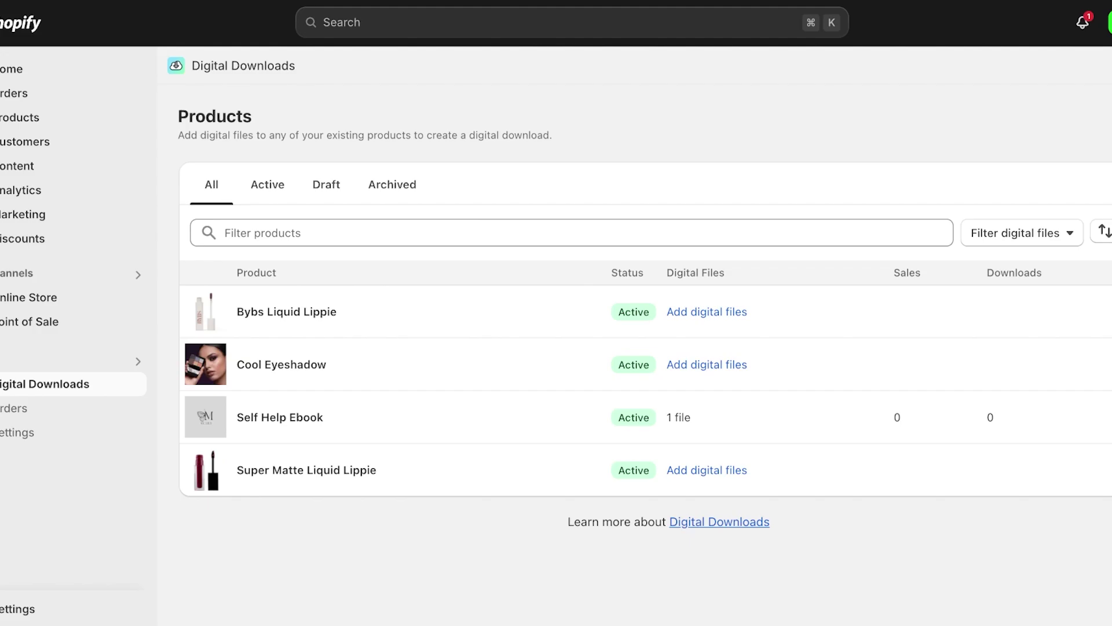
left_click(11, 69)
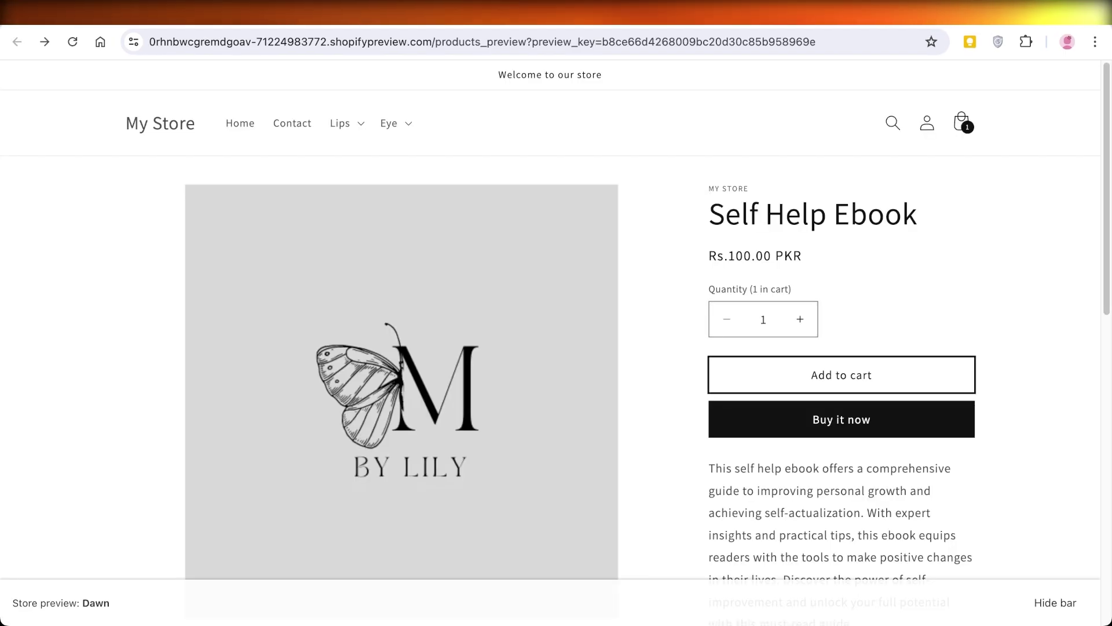
Look over the Self Help Ebook storefront preview, including its price, purchase options and description
scroll(556, 324, "down", 3)
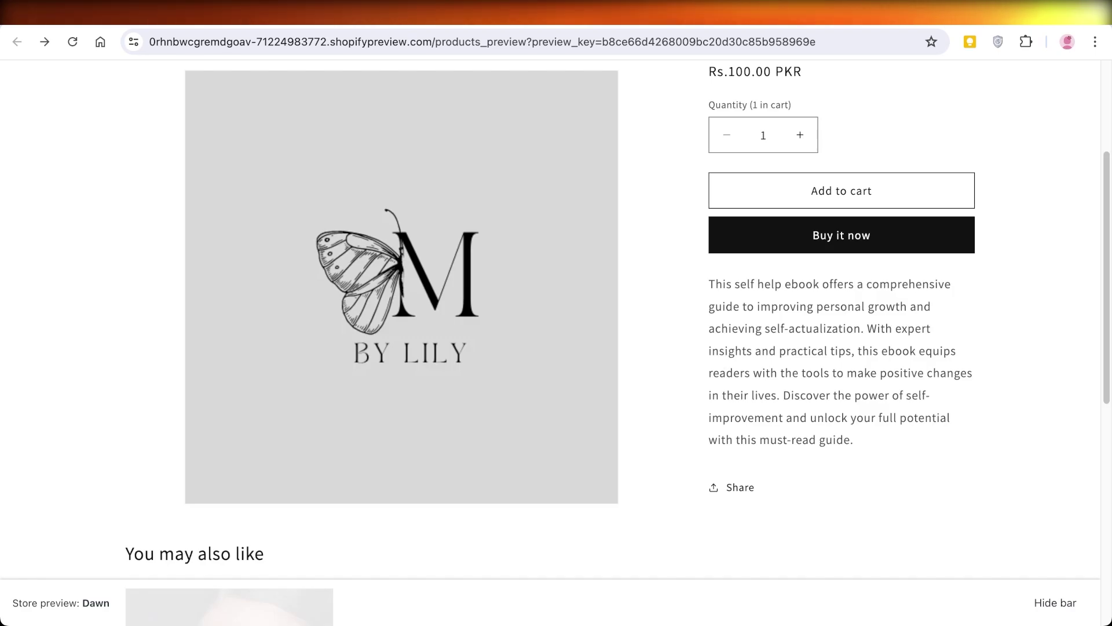
scroll(556, 324, "up", 3)
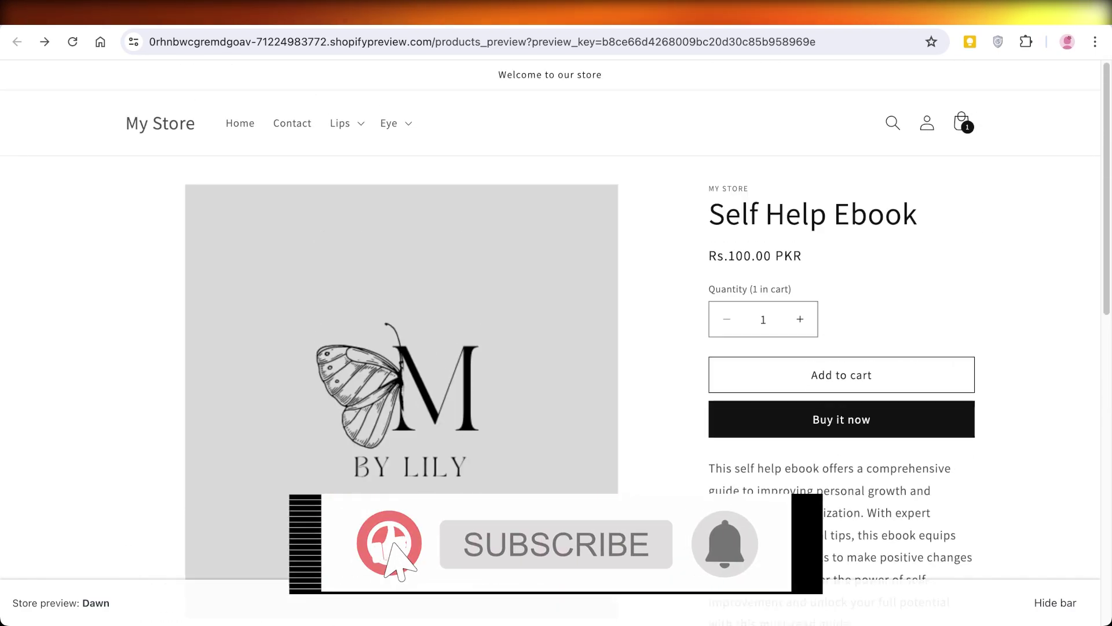
scroll(556, 325, "down", 2)
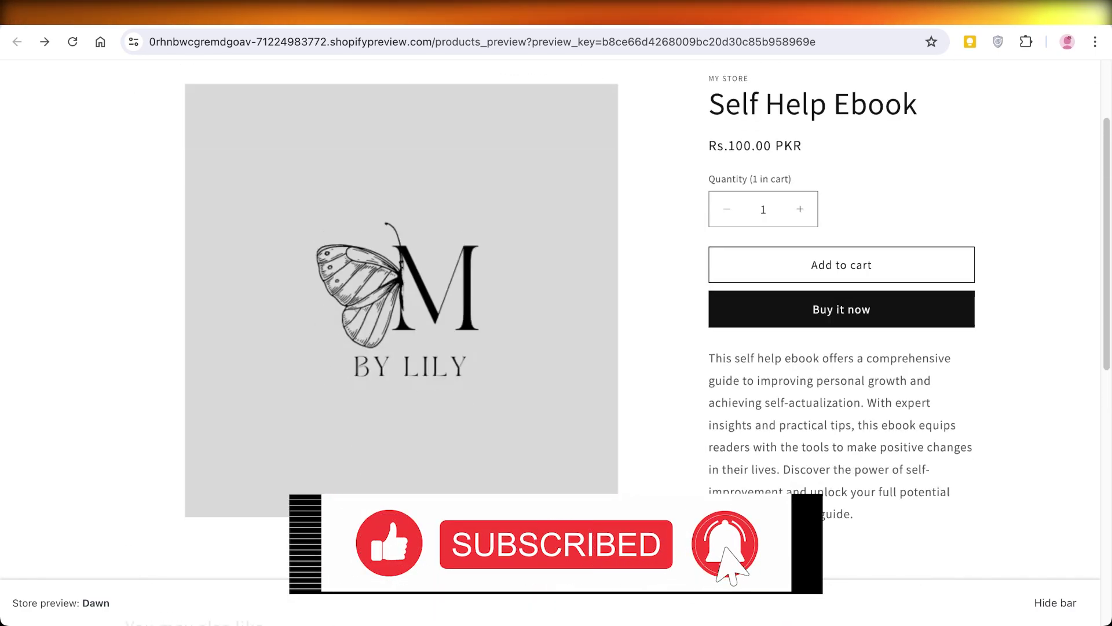
scroll(556, 324, "up", 2)
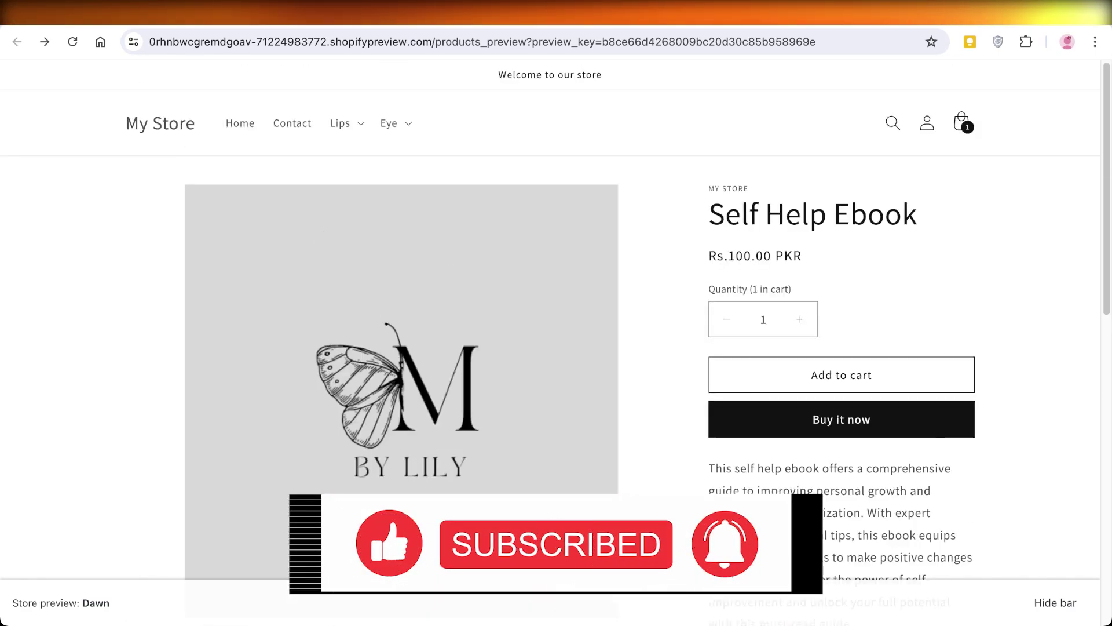